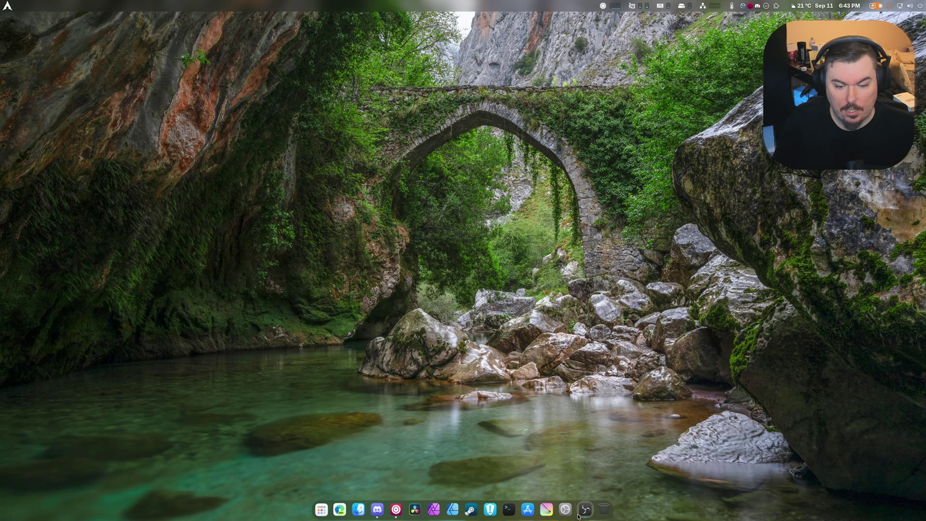
# Step: Drag the running OBS Studio icon into the dash's pinned apps and close the 'pinned to the dash' notice
pyautogui.moveTo(585, 509); pyautogui.dragTo(415, 510)
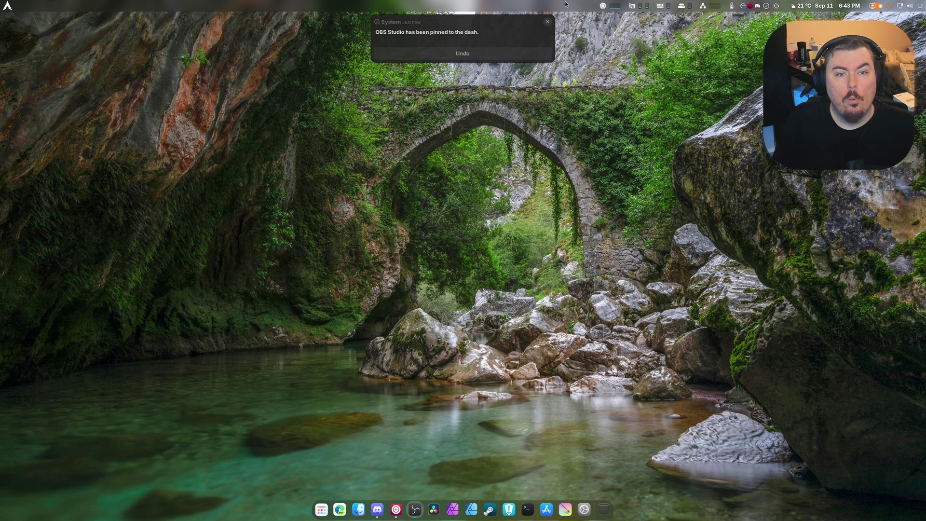
pyautogui.click(547, 22)
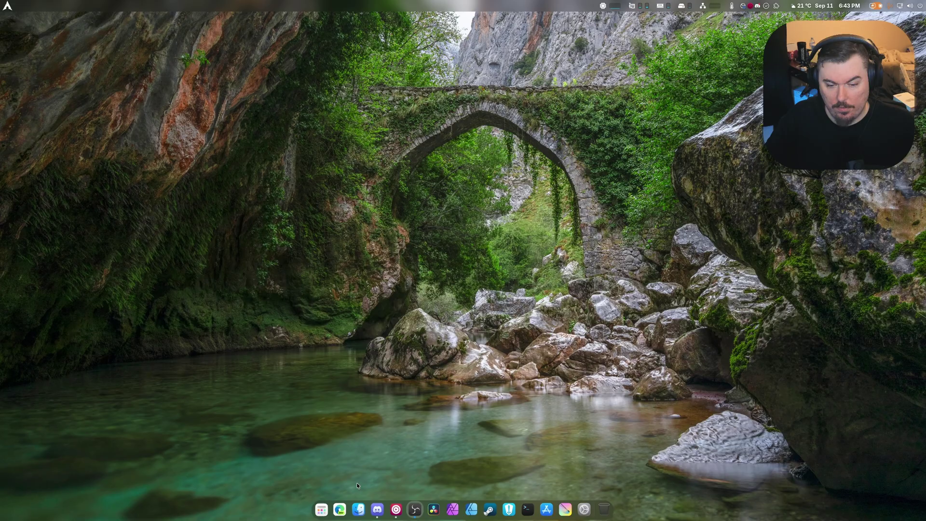
# Step: Browse to .local/share/gnome-shell/extensions/appindicatorsupport and open metadata.json with Text Editor
pyautogui.click(358, 509)
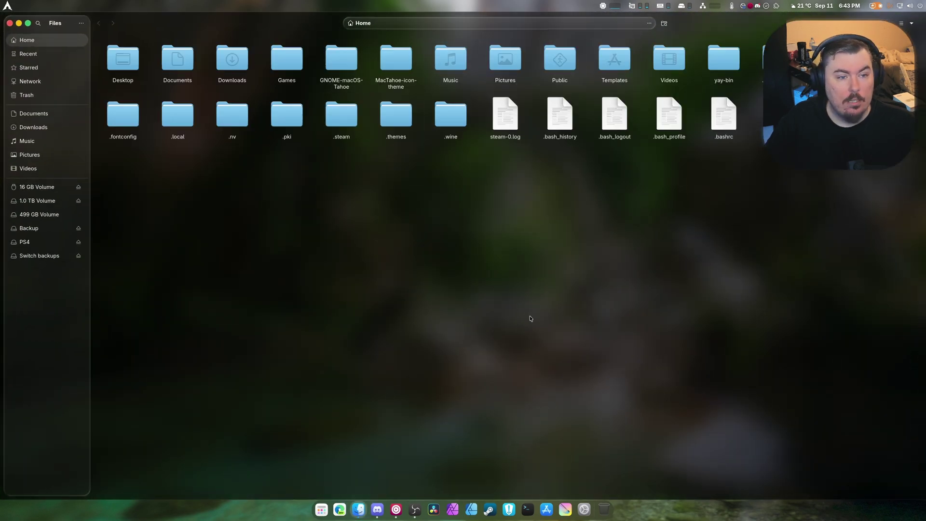
pyautogui.doubleClick(176, 121)
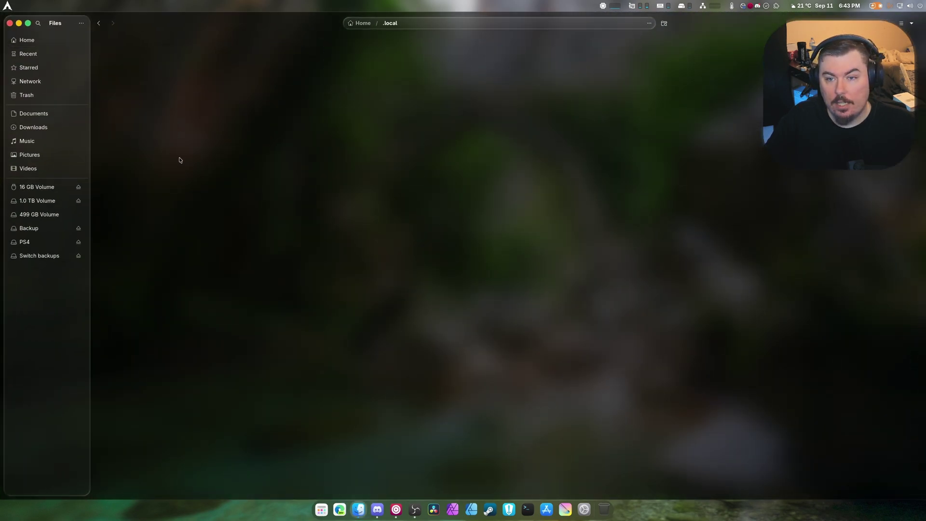
pyautogui.doubleClick(123, 60)
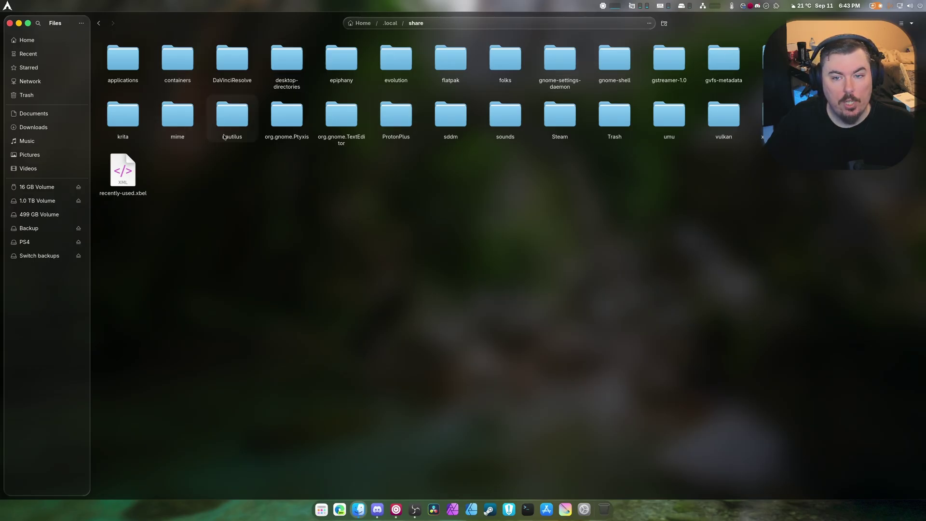
pyautogui.doubleClick(614, 60)
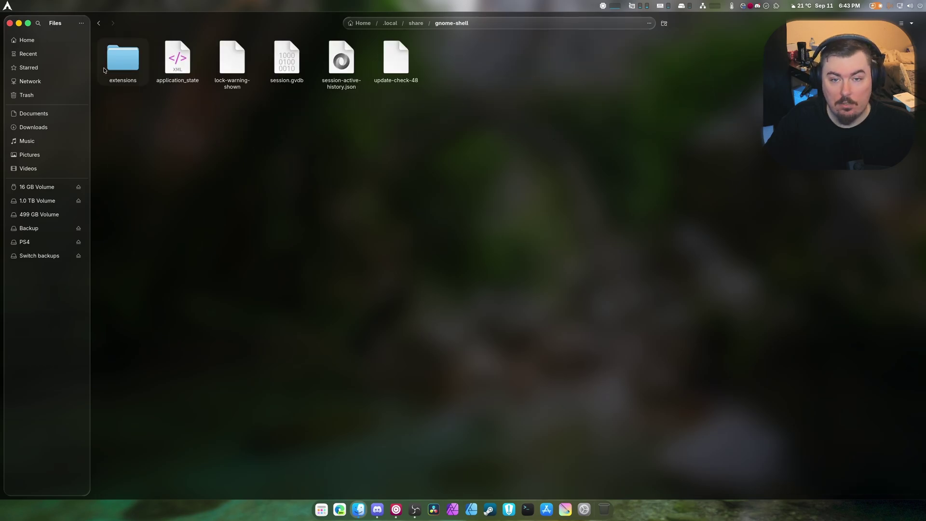
pyautogui.doubleClick(120, 61)
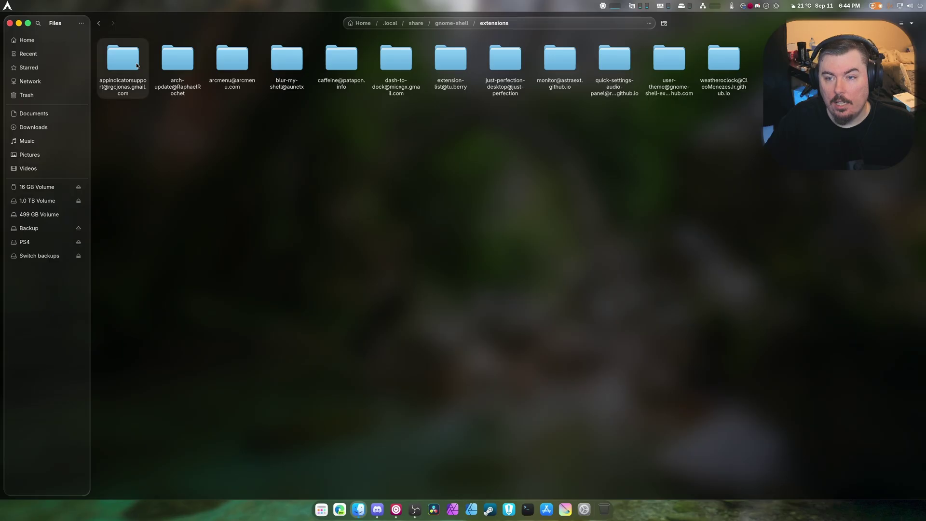
pyautogui.doubleClick(137, 65)
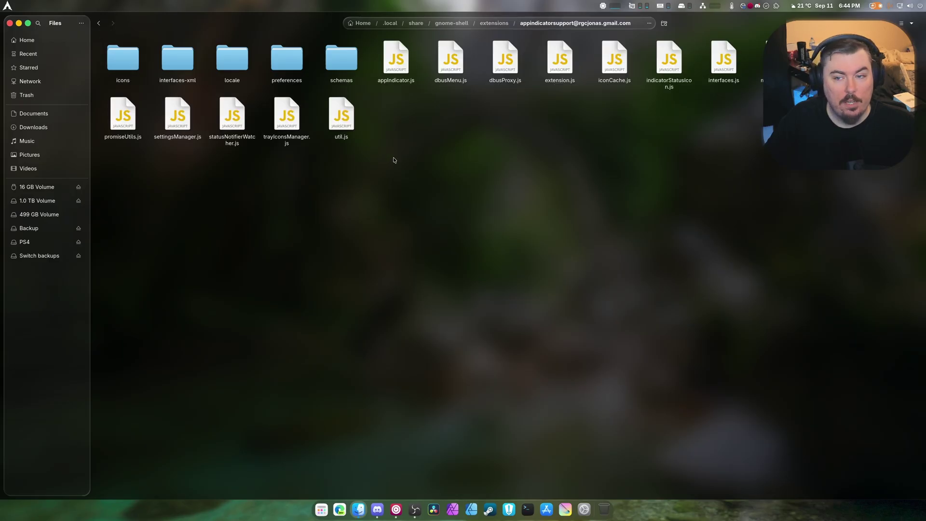
pyautogui.rightClick(764, 60)
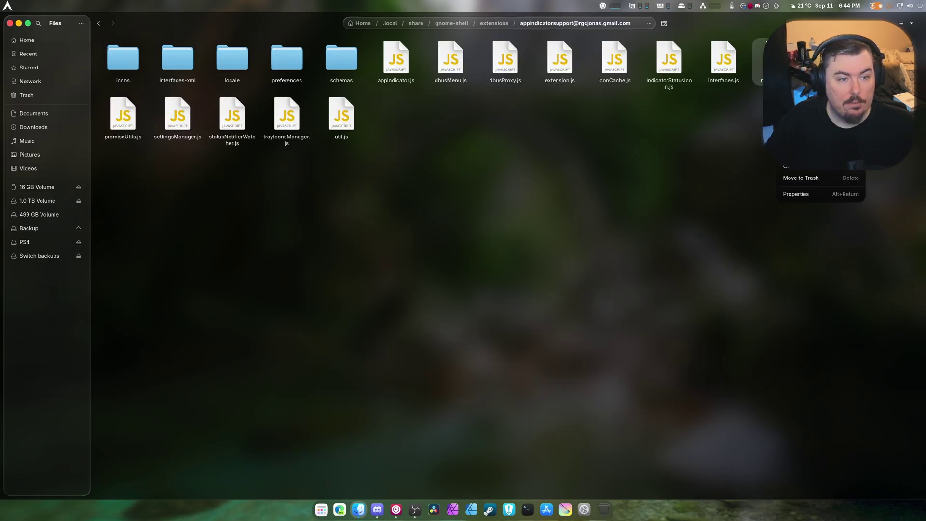
pyautogui.click(796, 70)
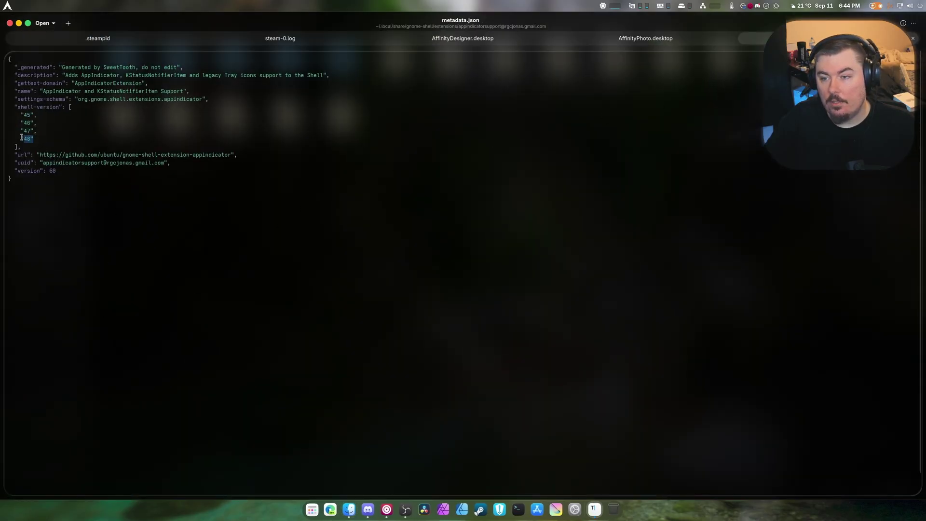
# Step: Append a "49" entry after "48" in the shell-version list and save metadata.json
pyautogui.click(43, 139)
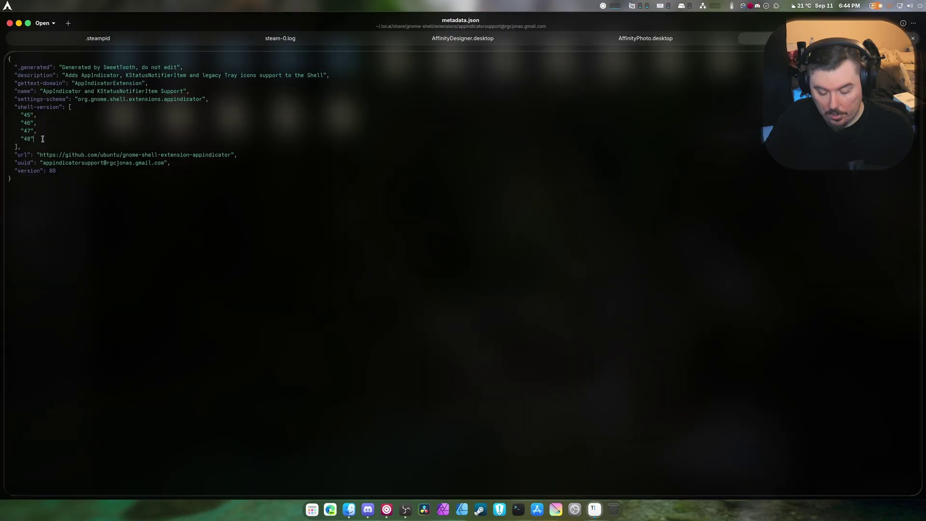
pyautogui.write(',')
pyautogui.press('Return')
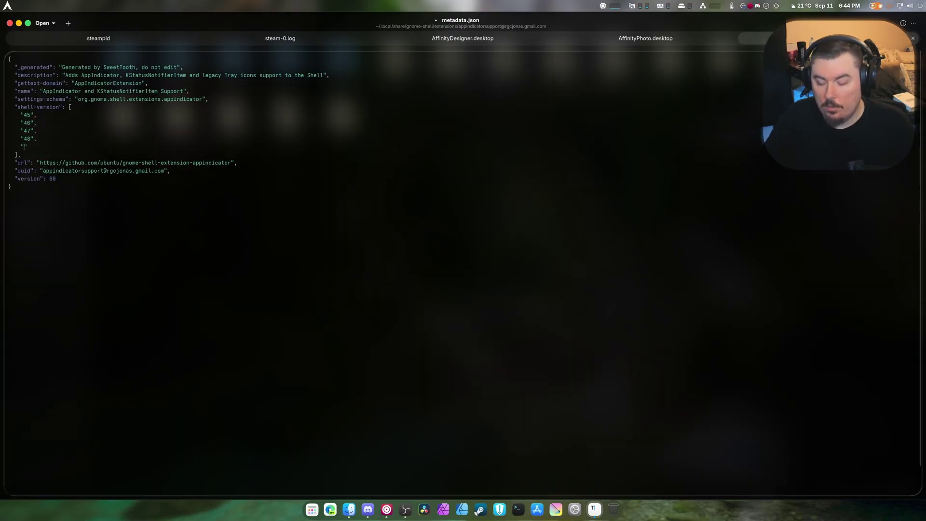
pyautogui.write('"49')
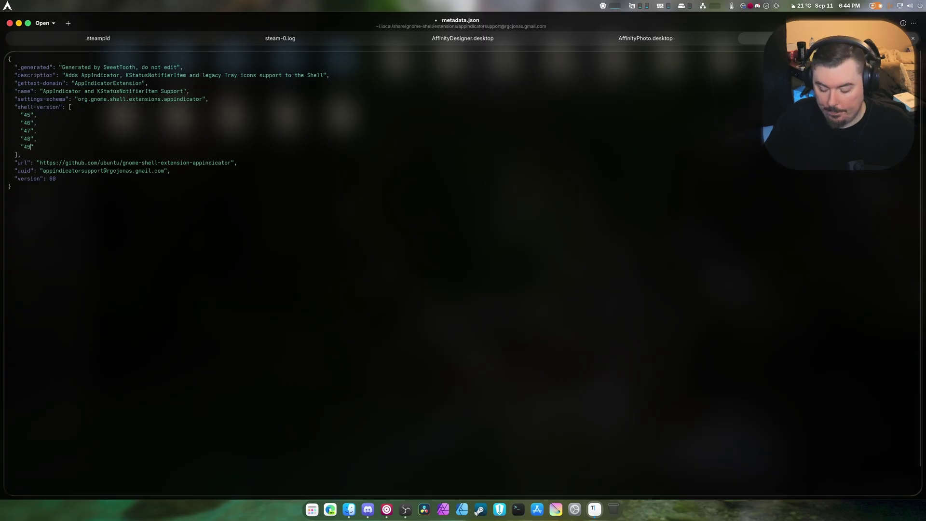
pyautogui.hotkey('ctrl', 's')
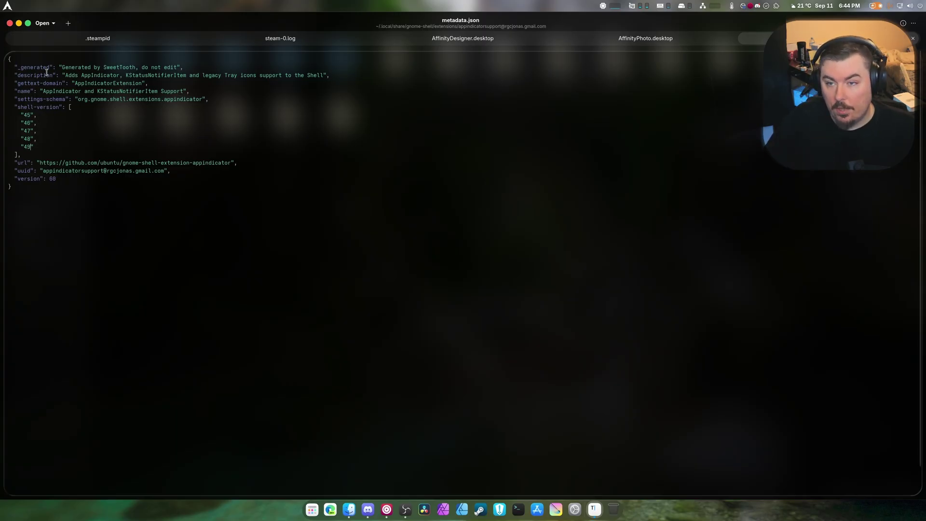
# Step: Open the arch-update extension's metadata.json and add "49" after "48" in shell-version
pyautogui.click(10, 23)
pyautogui.click(482, 24)
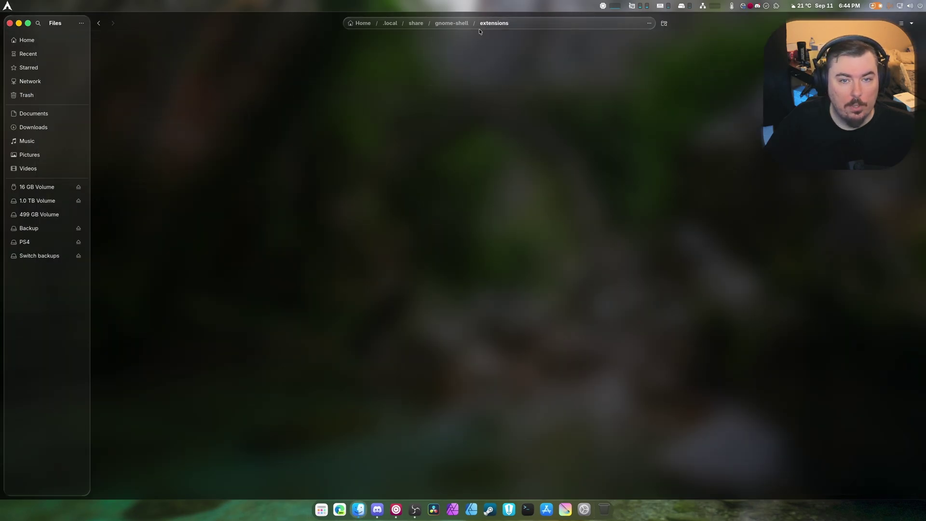
pyautogui.doubleClick(178, 68)
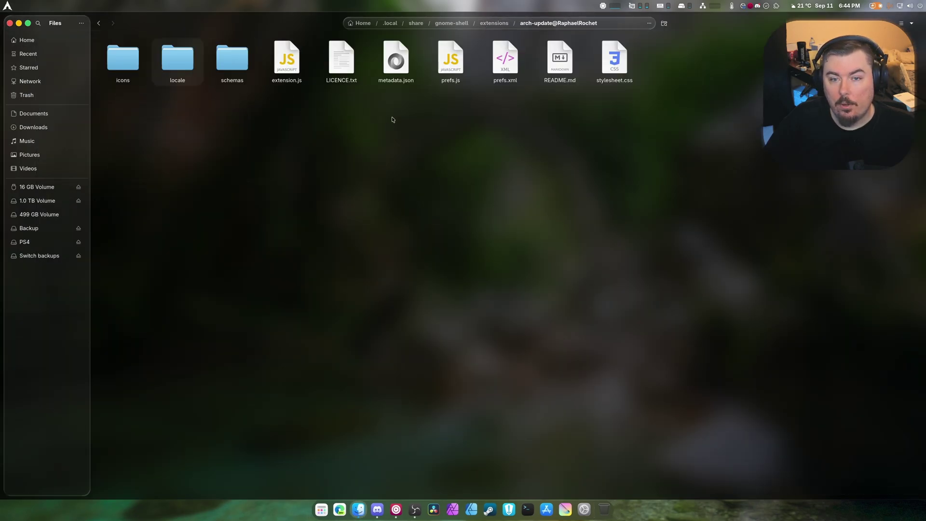
pyautogui.rightClick(405, 73)
pyautogui.click(429, 79)
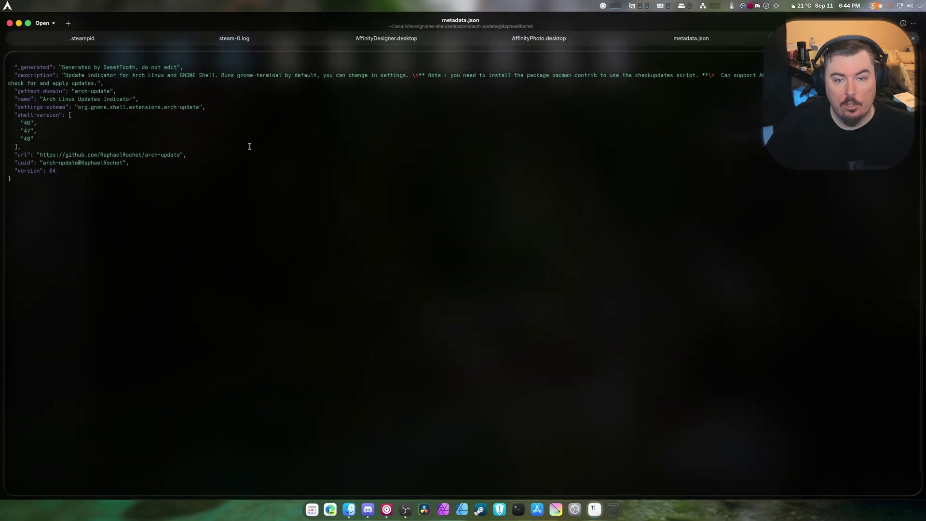
pyautogui.click(83, 142)
pyautogui.write(',')
pyautogui.press('Return')
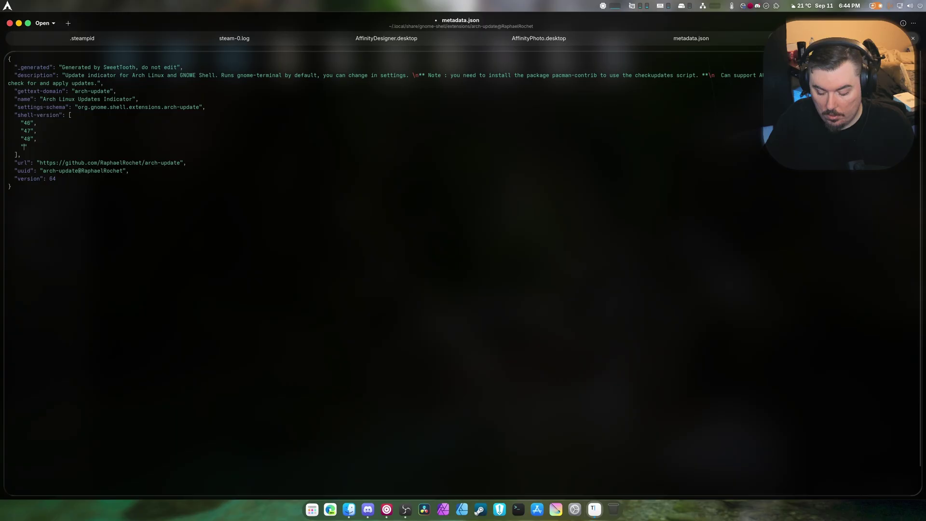
pyautogui.write('"49')
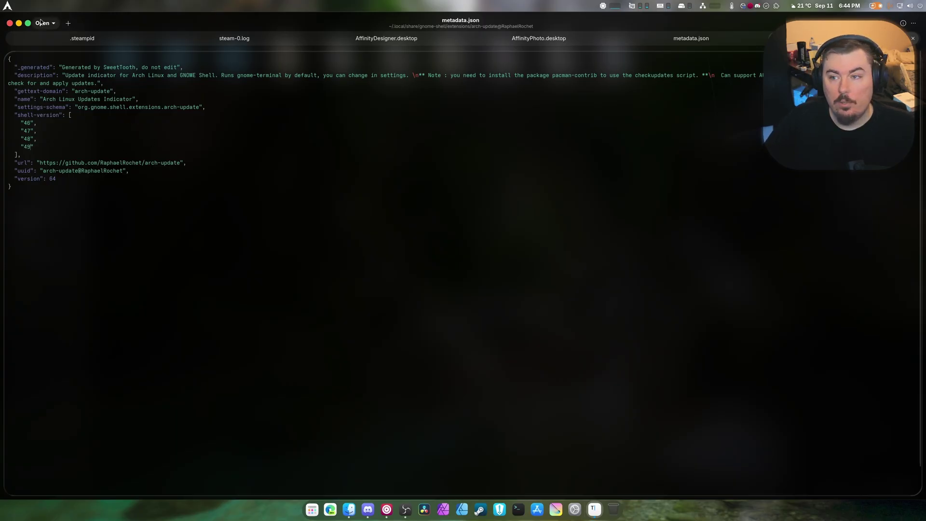
# Step: Open ArcMenu's metadata.json, add "49" to its shell-version list, and shrink the editor window
pyautogui.click(10, 24)
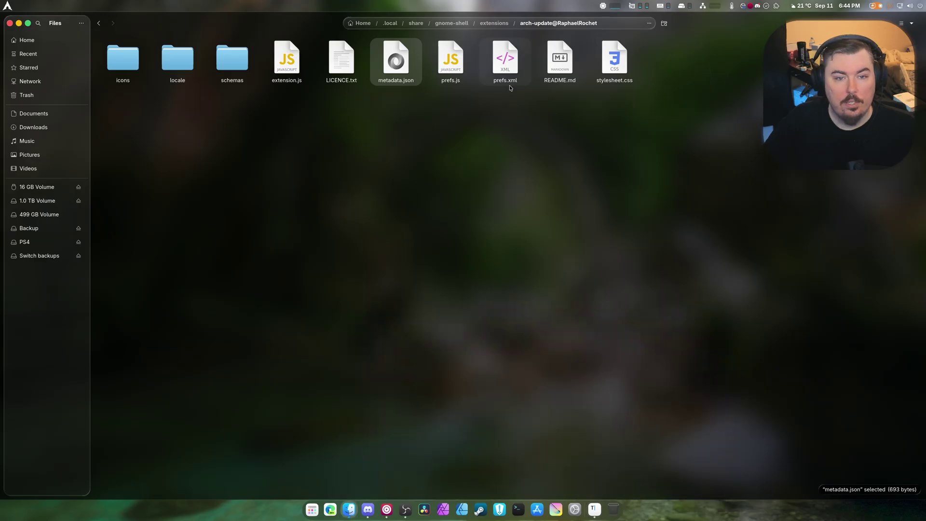
pyautogui.click(493, 23)
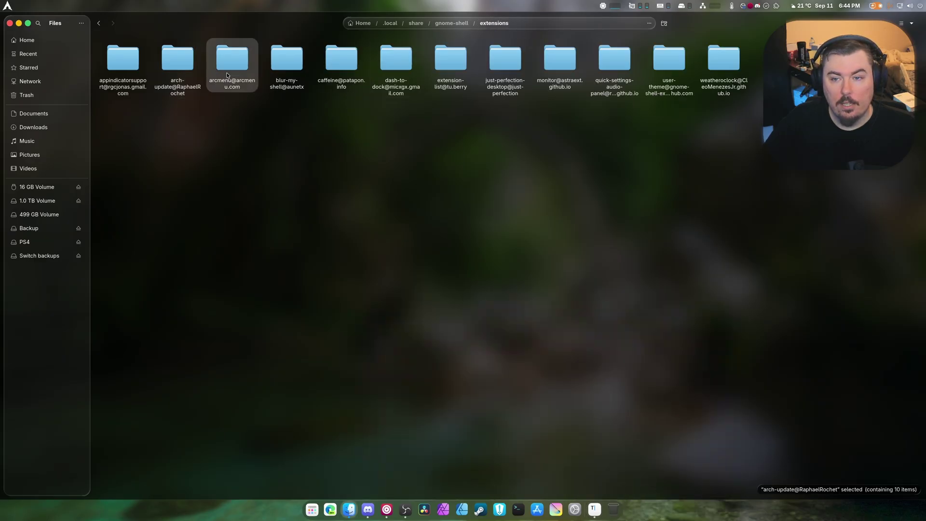
pyautogui.doubleClick(228, 74)
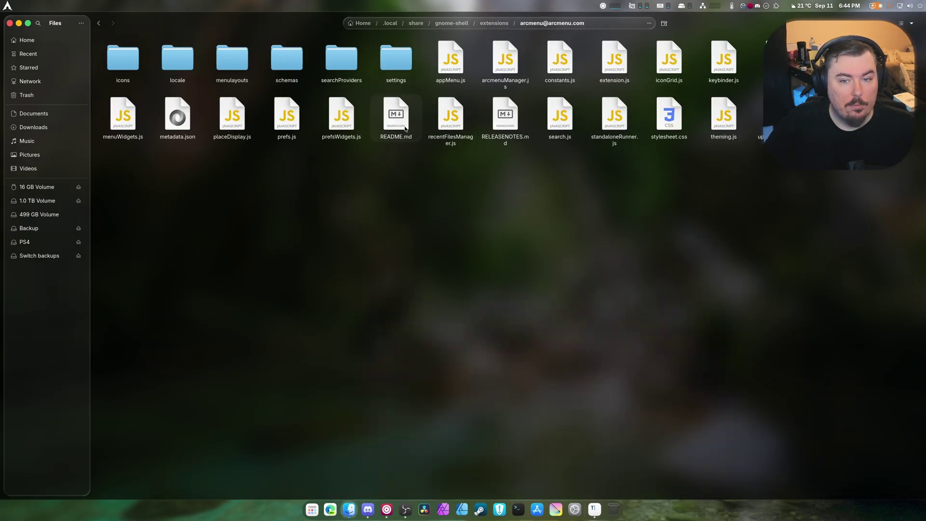
pyautogui.rightClick(193, 128)
pyautogui.click(202, 137)
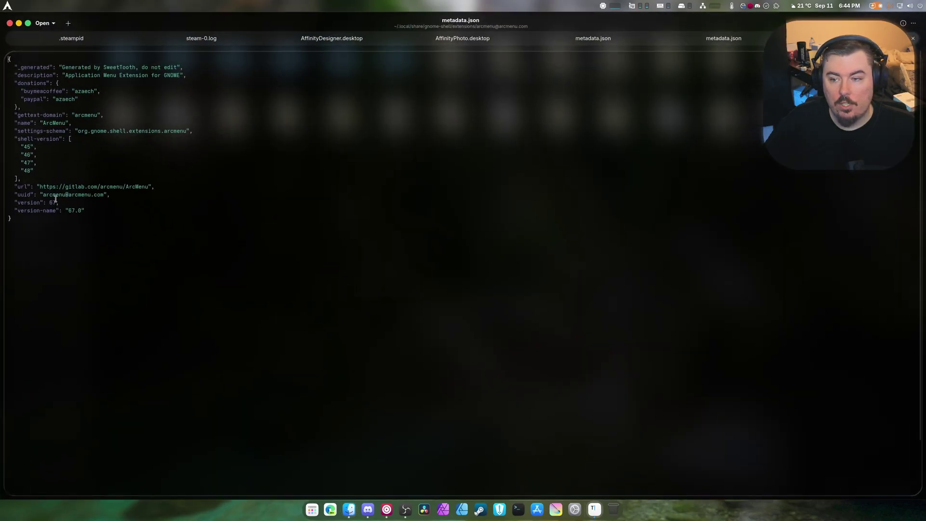
pyautogui.click(62, 166)
pyautogui.press('Down')
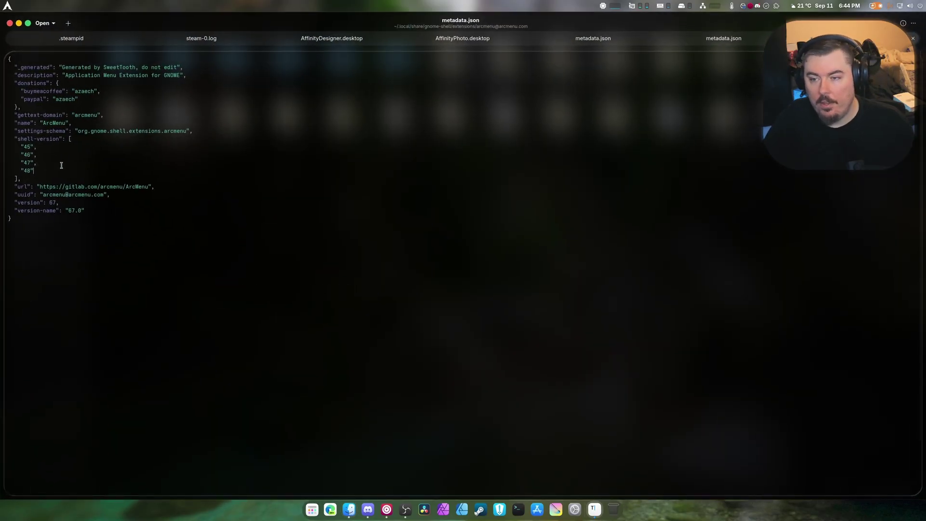
pyautogui.write(',')
pyautogui.press('Return')
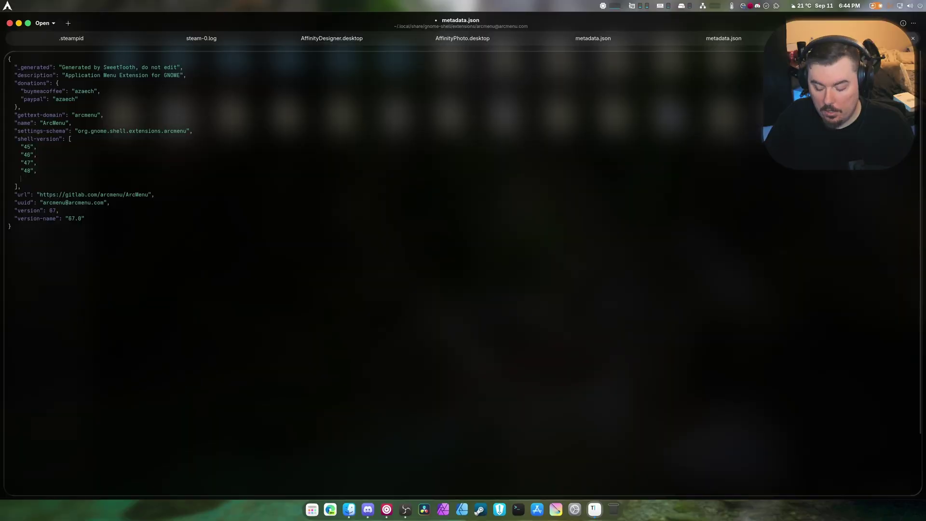
pyautogui.write('"49')
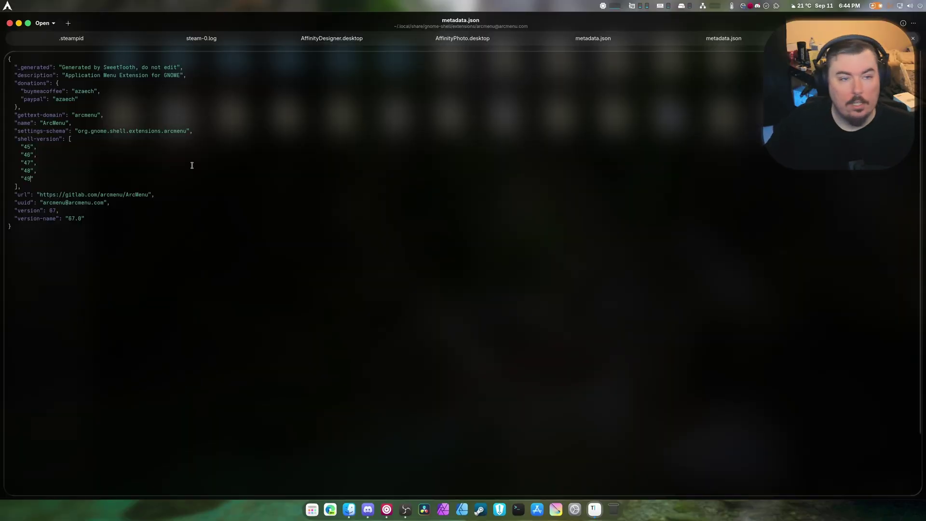
pyautogui.moveTo(283, 25); pyautogui.dragTo(799, 171)
# Step: Open the Blur my Shell metadata.json, insert "49" after "48" in shell-version, and save
pyautogui.click(731, 175)
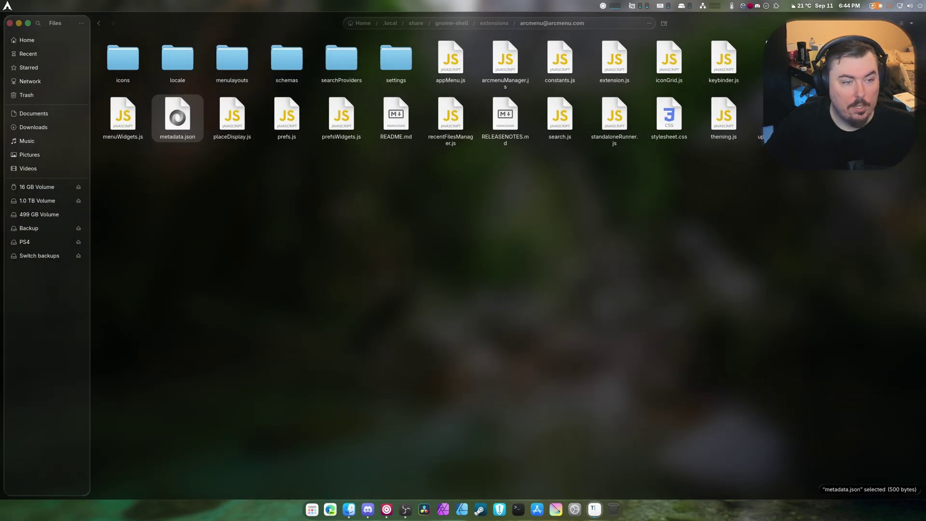
pyautogui.click(496, 23)
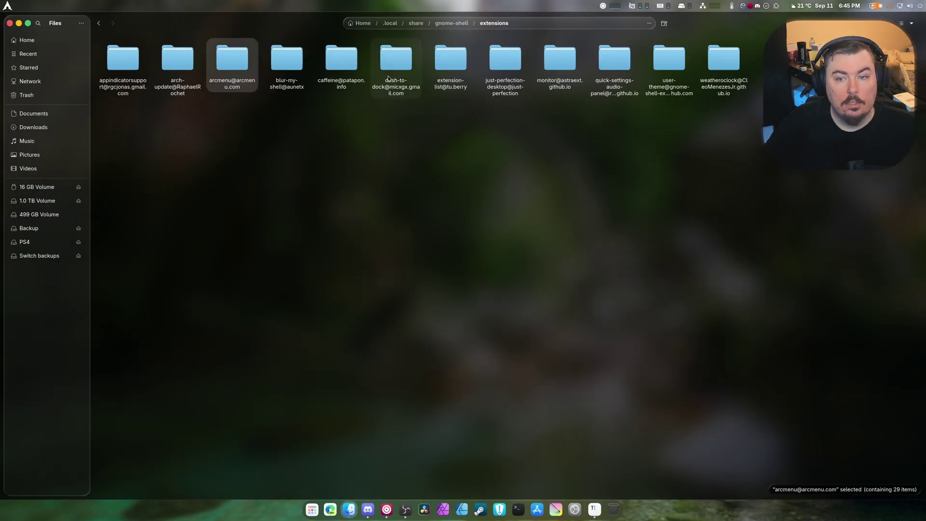
pyautogui.doubleClick(292, 68)
pyautogui.rightClick(716, 76)
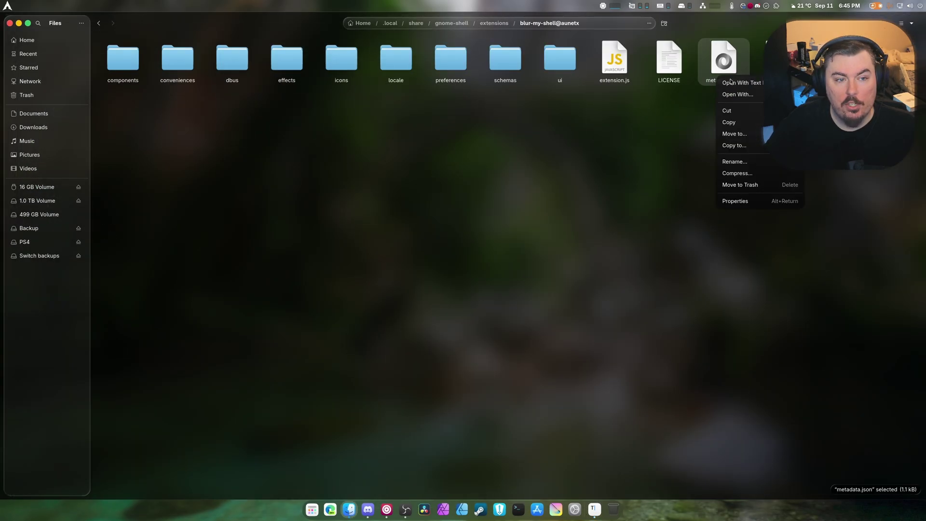
pyautogui.press('Escape')
pyautogui.press('Return')
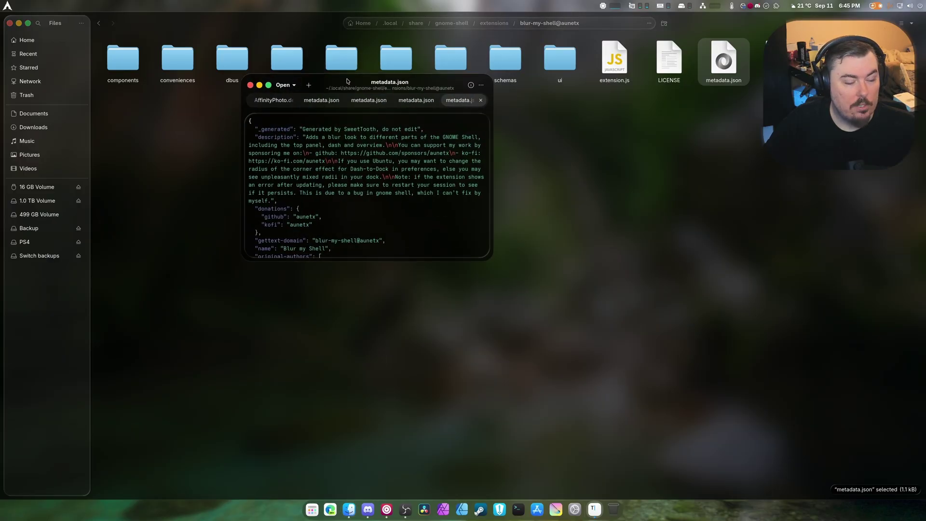
pyautogui.click(50, 233)
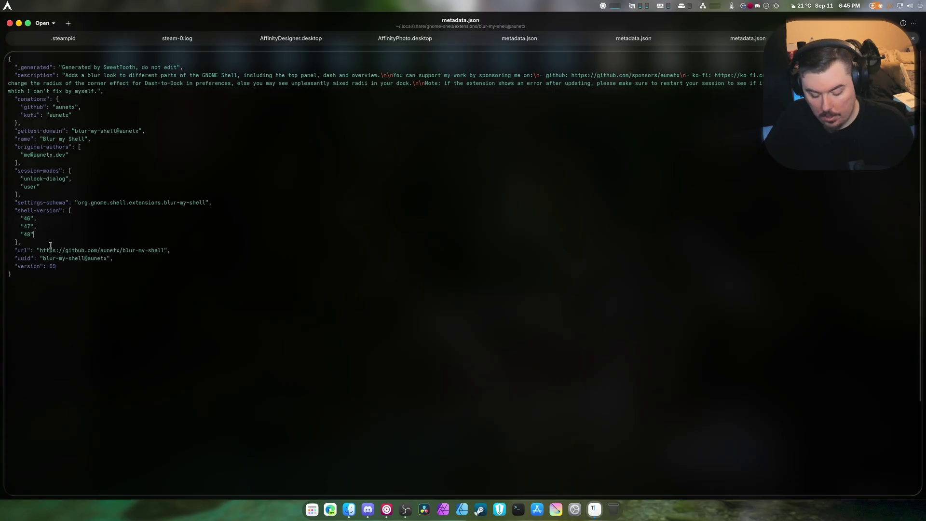
pyautogui.write(',')
pyautogui.press('Return')
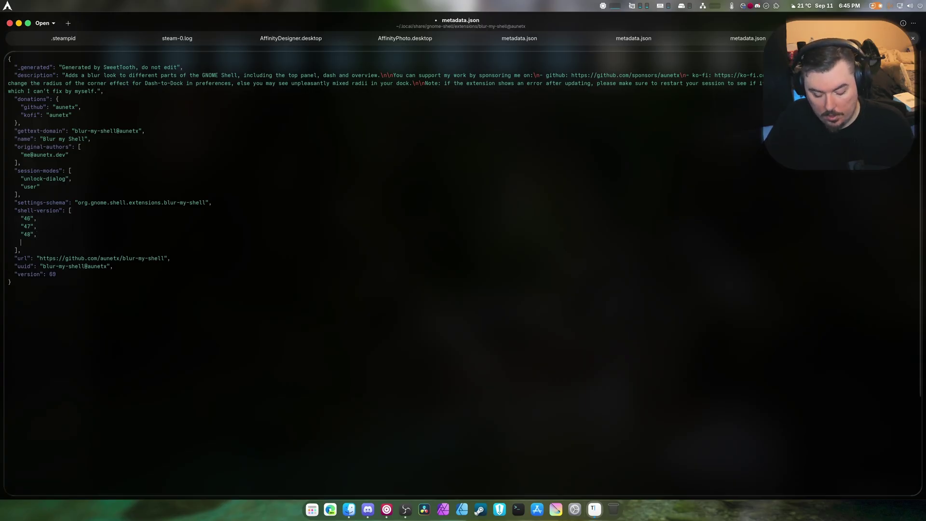
pyautogui.write('"')
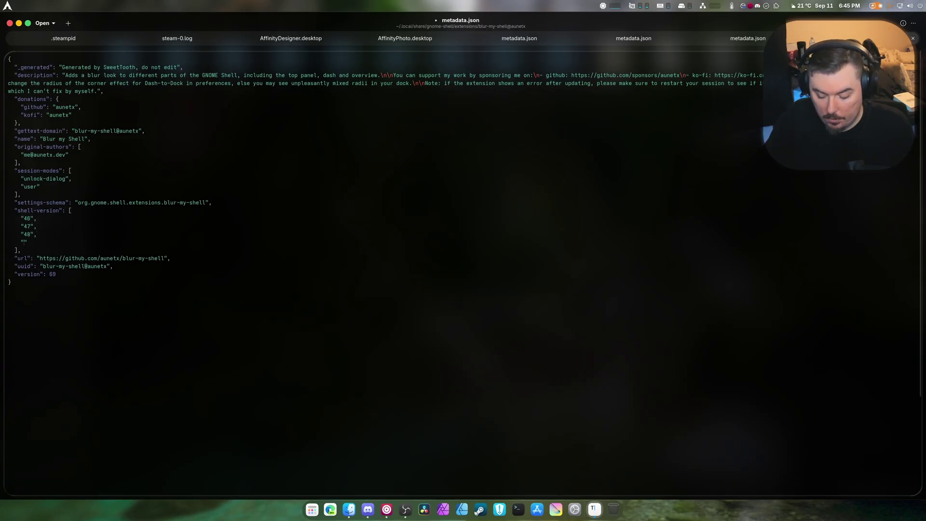
pyautogui.write('49')
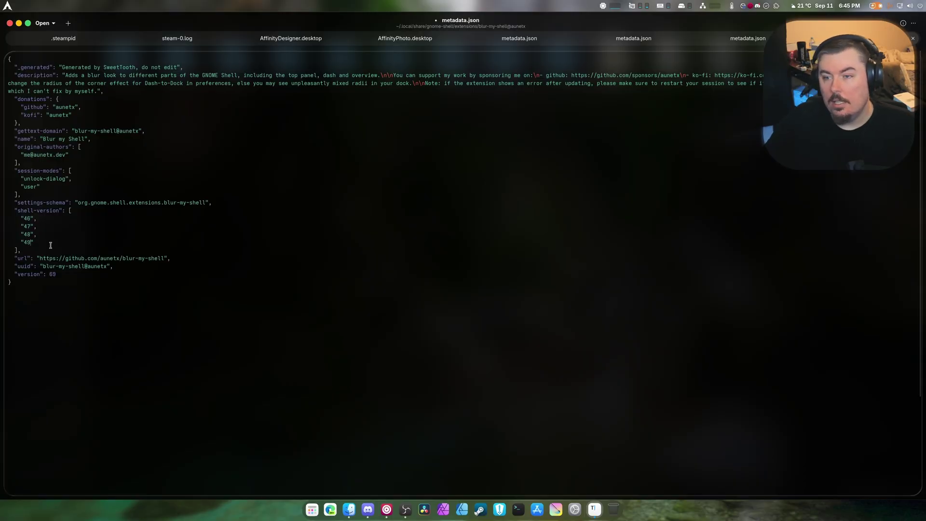
pyautogui.click(597, 201)
pyautogui.hotkey('ctrl', 's')
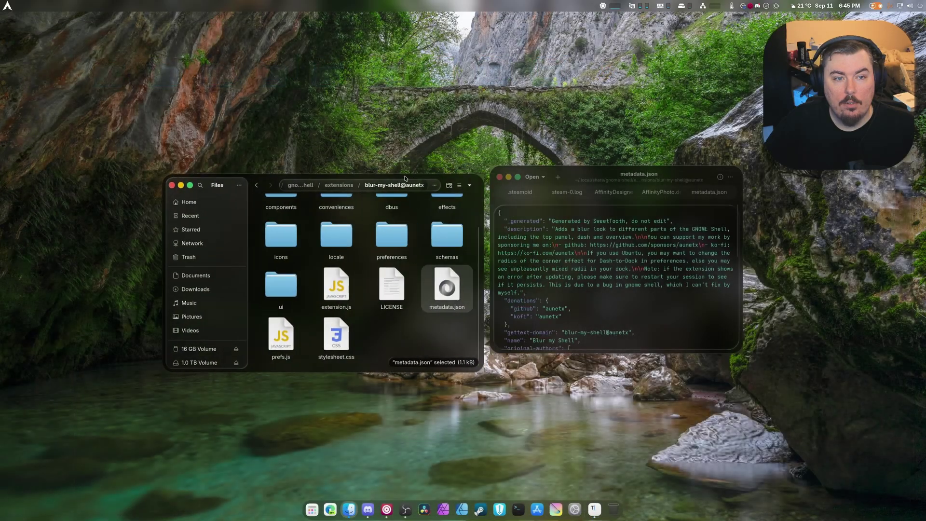
pyautogui.moveTo(405, 178); pyautogui.dragTo(1, 188)
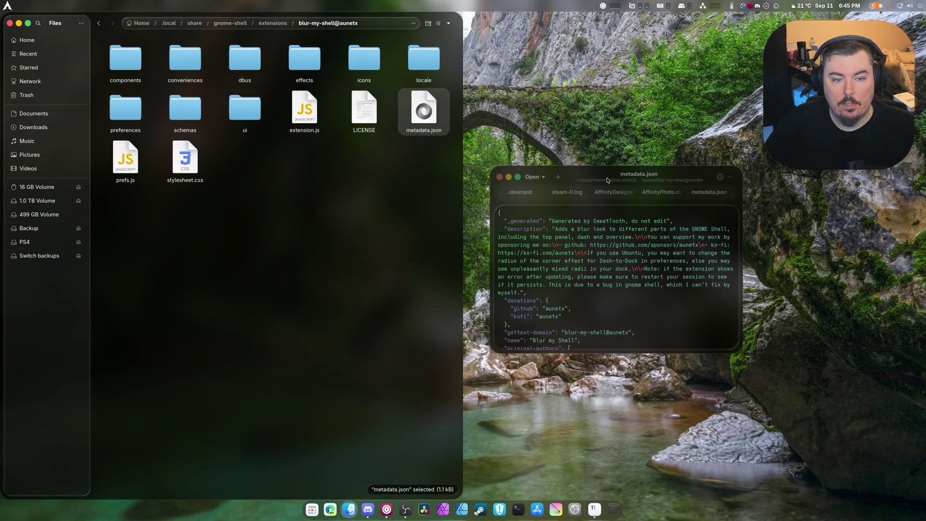
pyautogui.moveTo(607, 181); pyautogui.dragTo(924, 159)
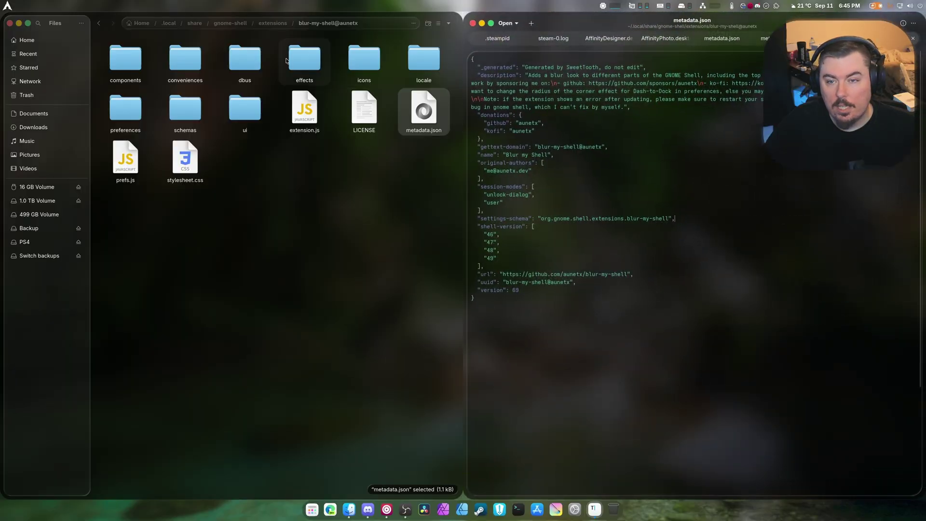
pyautogui.click(273, 22)
pyautogui.doubleClick(364, 66)
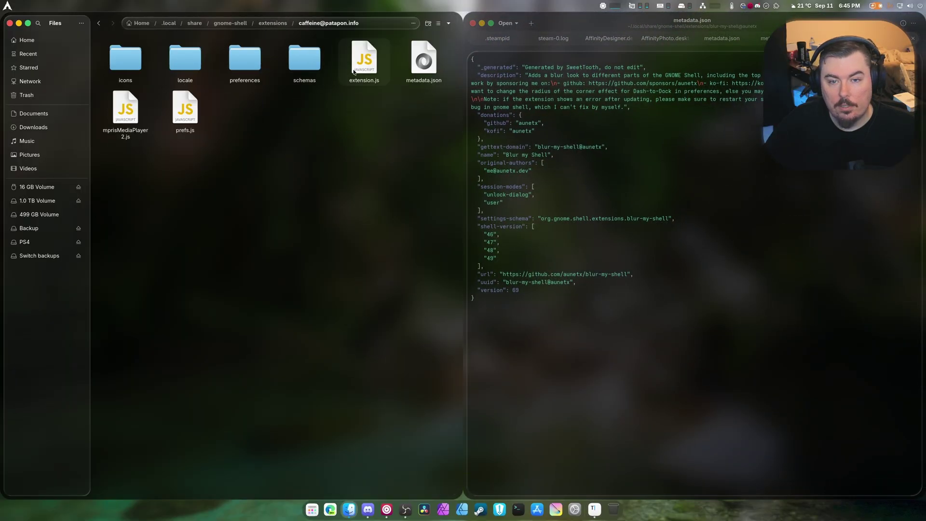
# Step: Open Caffeine's metadata.json in the editor and start a new line after "48"
pyautogui.rightClick(419, 61)
pyautogui.click(438, 70)
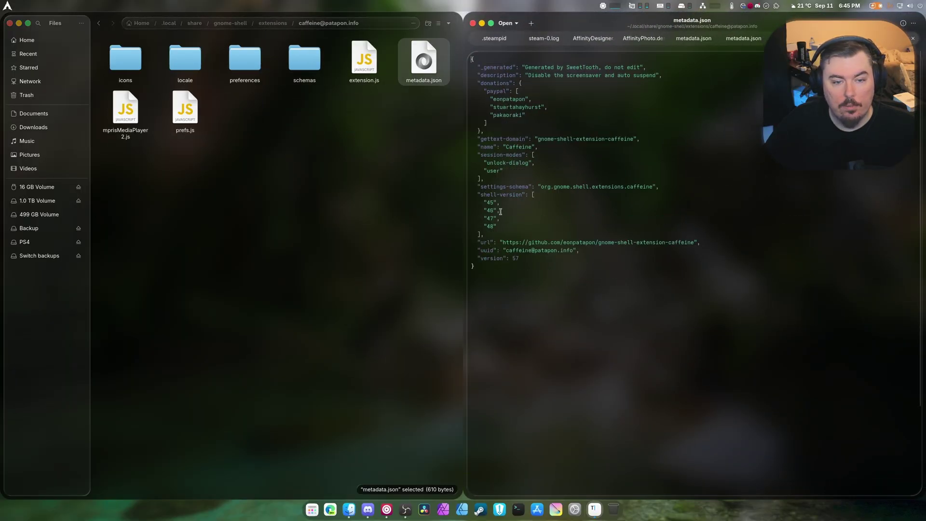
pyautogui.write(',')
pyautogui.press('Return')
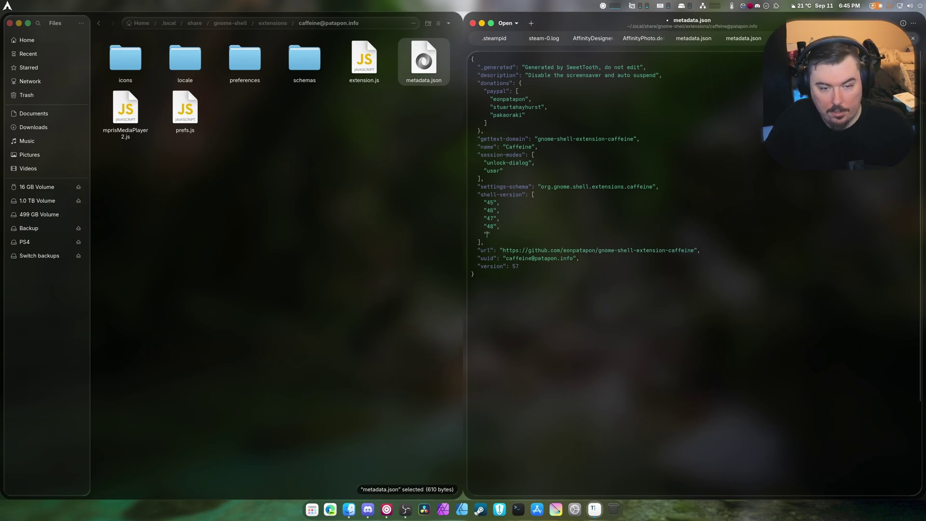
# Step: Finish and save Caffeine's "49" entry, then open dash-to-dock's metadata.json in the editor
pyautogui.write('"49')
pyautogui.hotkey('ctrl', 's')
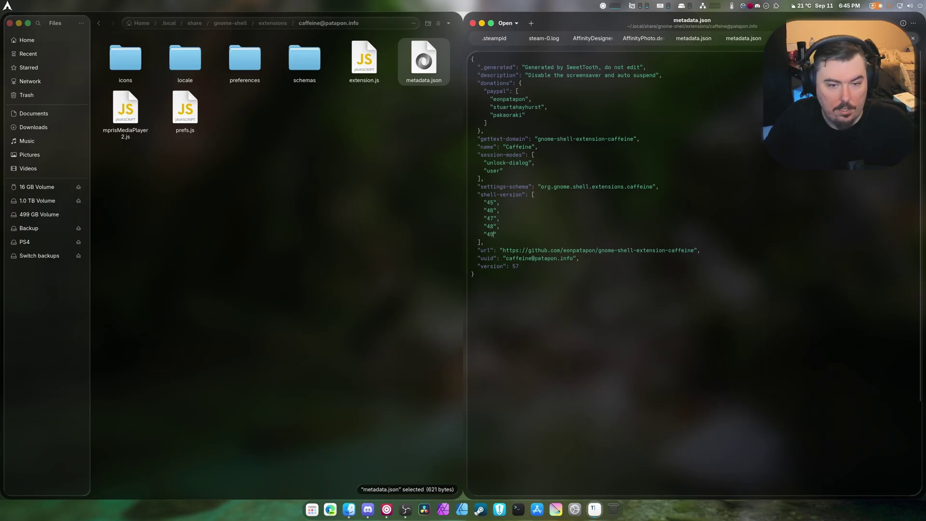
pyautogui.hotkey('alt', 'Up')
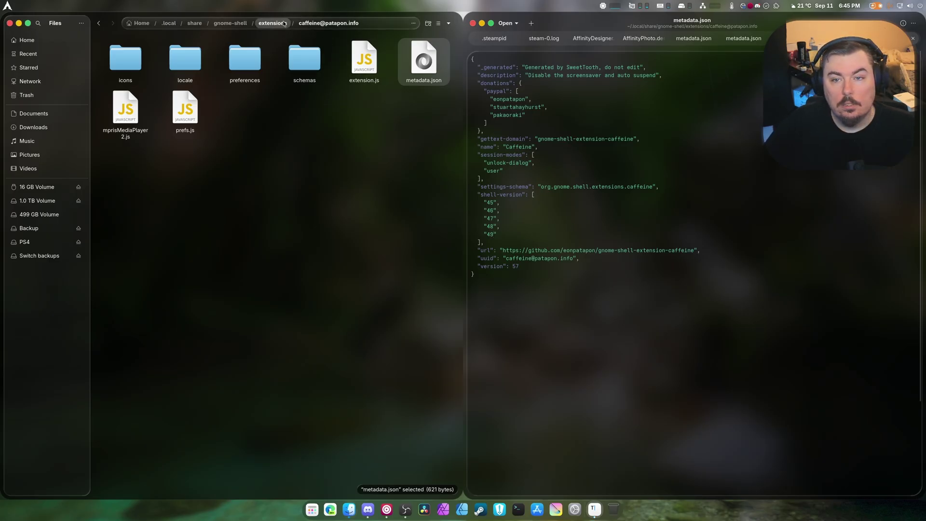
pyautogui.doubleClick(410, 69)
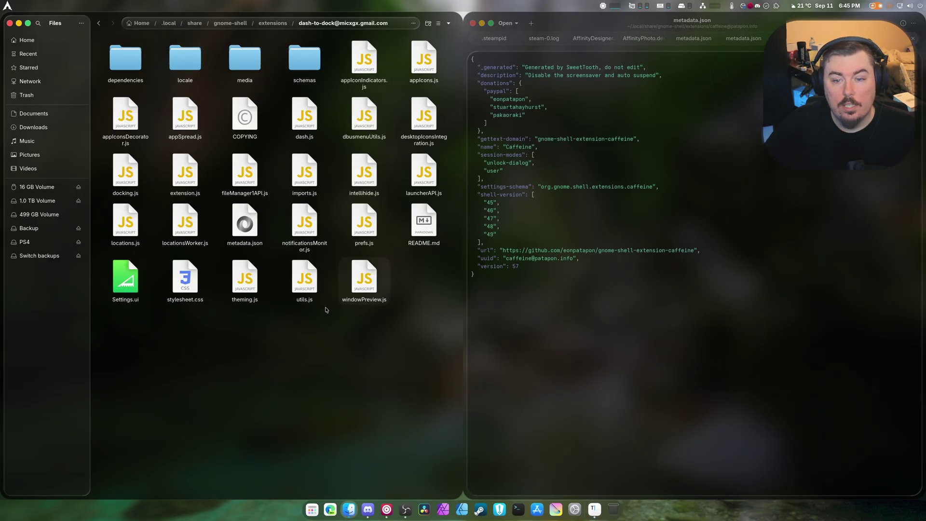
pyautogui.rightClick(235, 226)
pyautogui.click(265, 233)
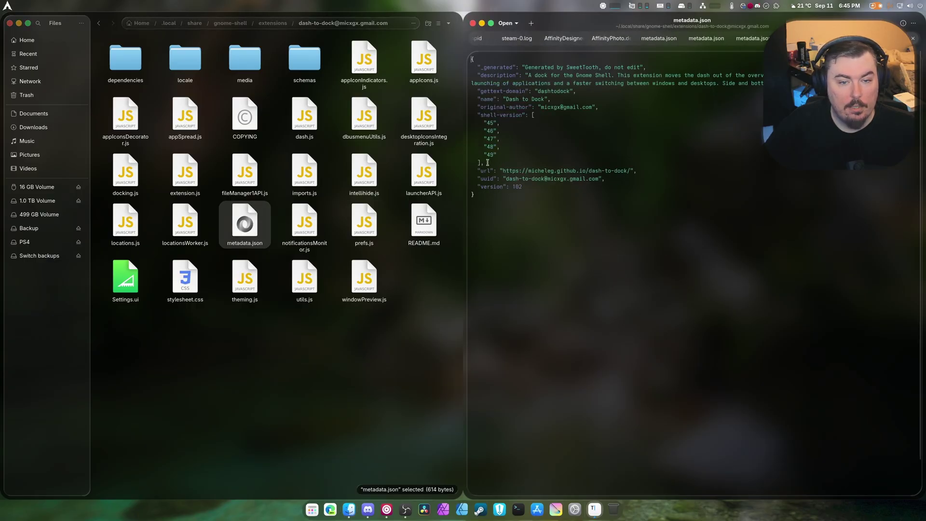
pyautogui.click(273, 23)
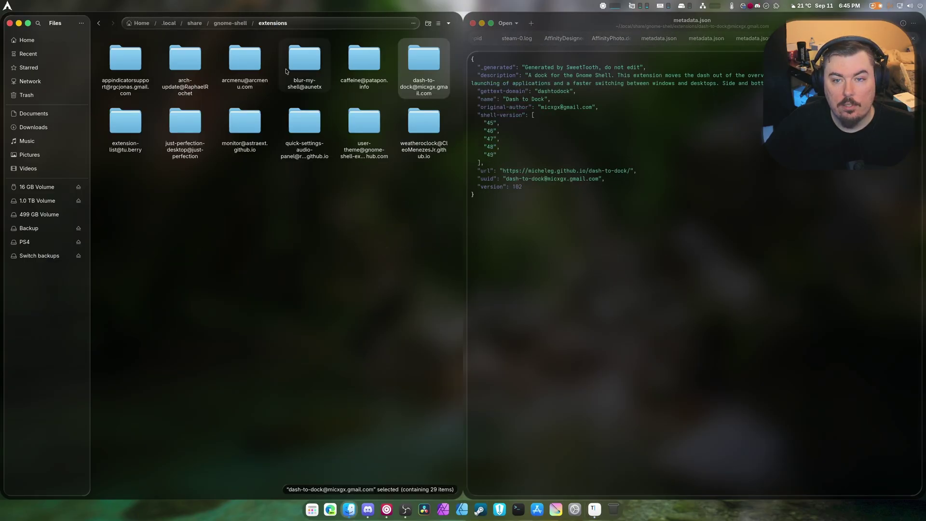
pyautogui.doubleClick(103, 147)
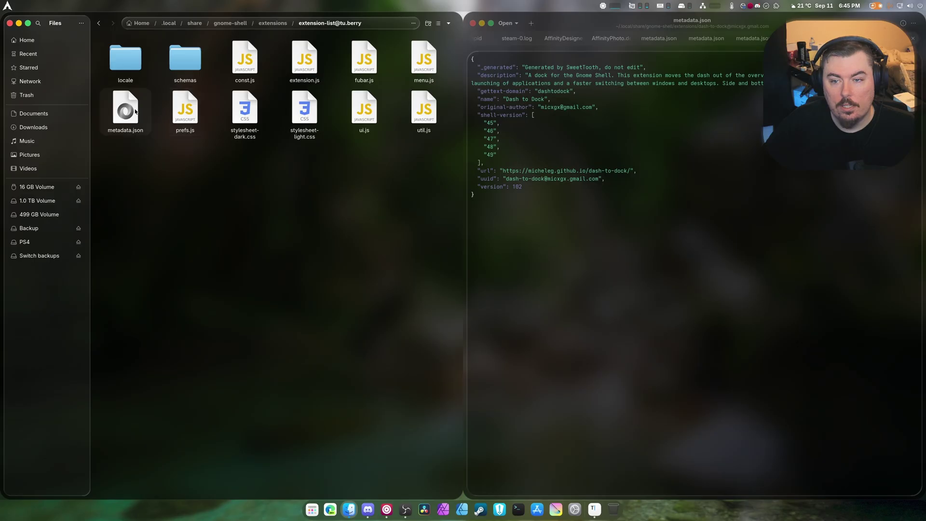
pyautogui.rightClick(131, 112)
pyautogui.click(153, 117)
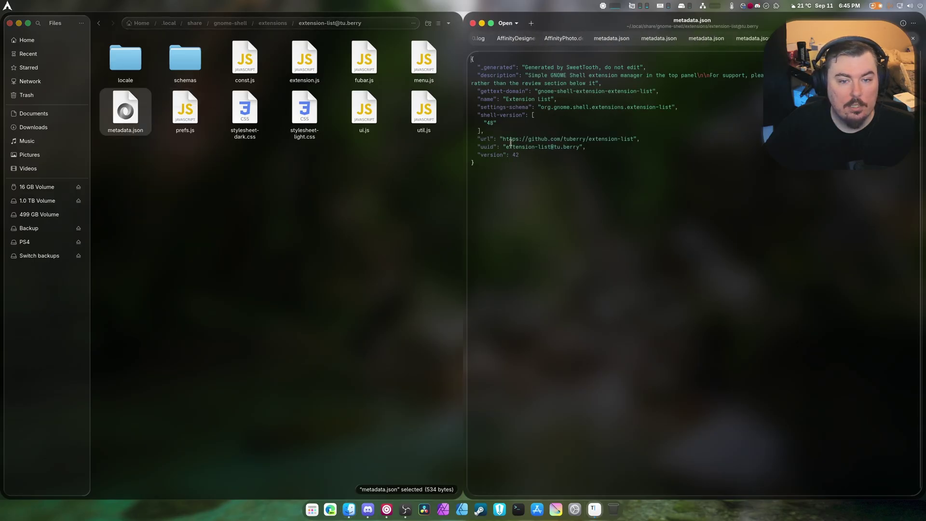
pyautogui.click(497, 122)
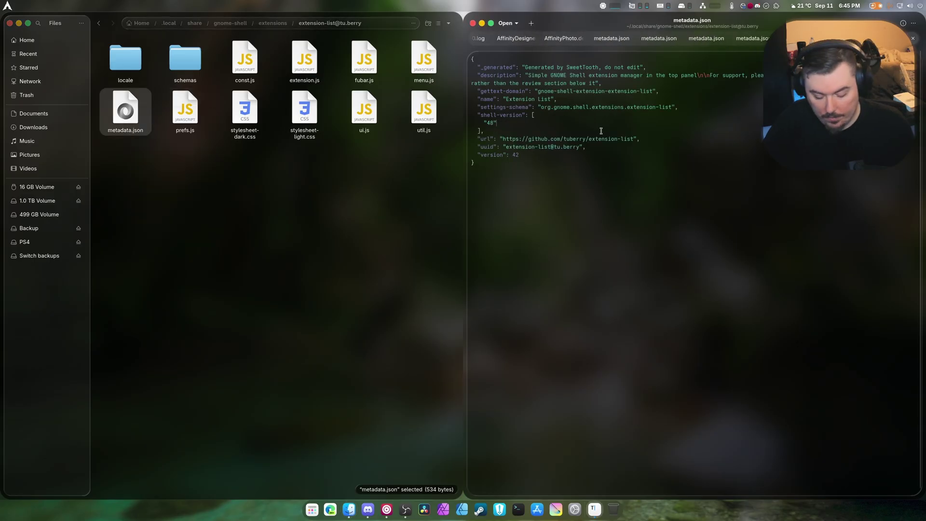
pyautogui.write(',')
pyautogui.press('Return')
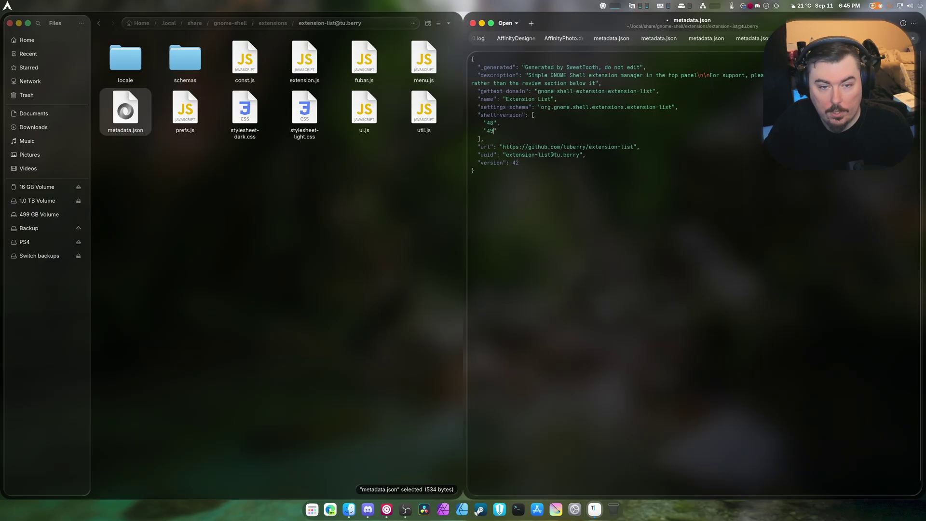
pyautogui.hotkey('ctrl', 's')
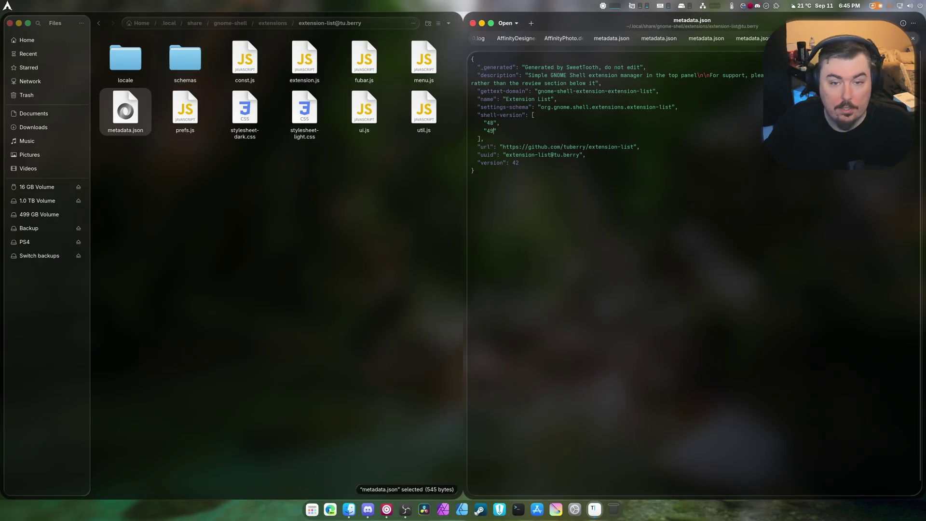
pyautogui.click(268, 25)
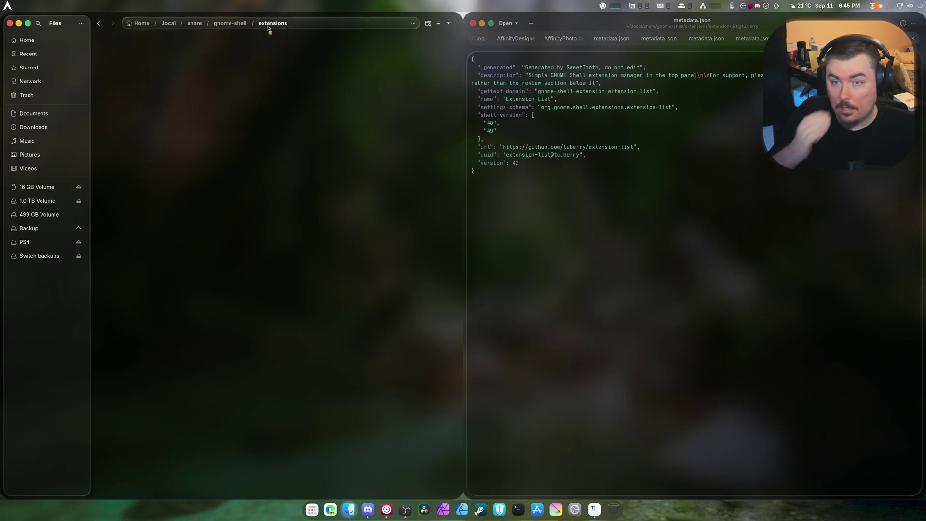
# Step: Open Just Perfection's metadata.json in the text editor
pyautogui.doubleClick(206, 132)
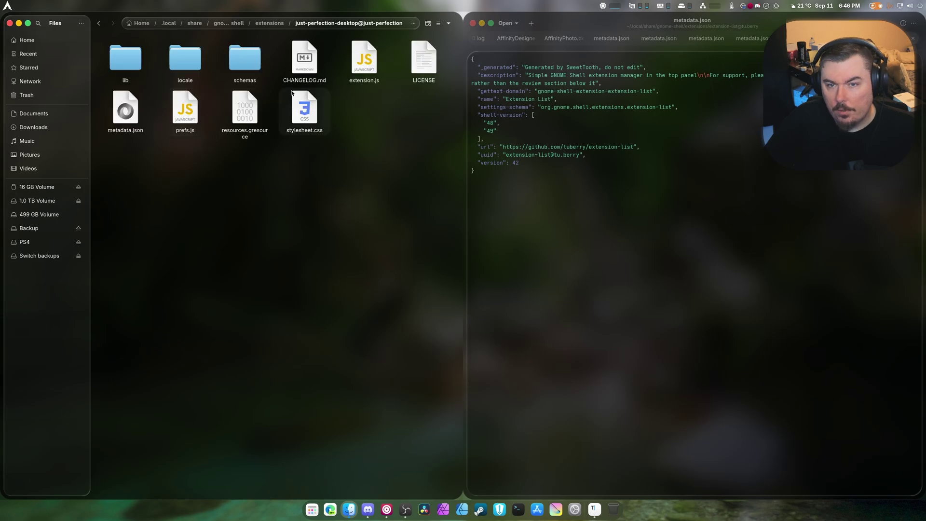
pyautogui.rightClick(139, 126)
pyautogui.click(159, 182)
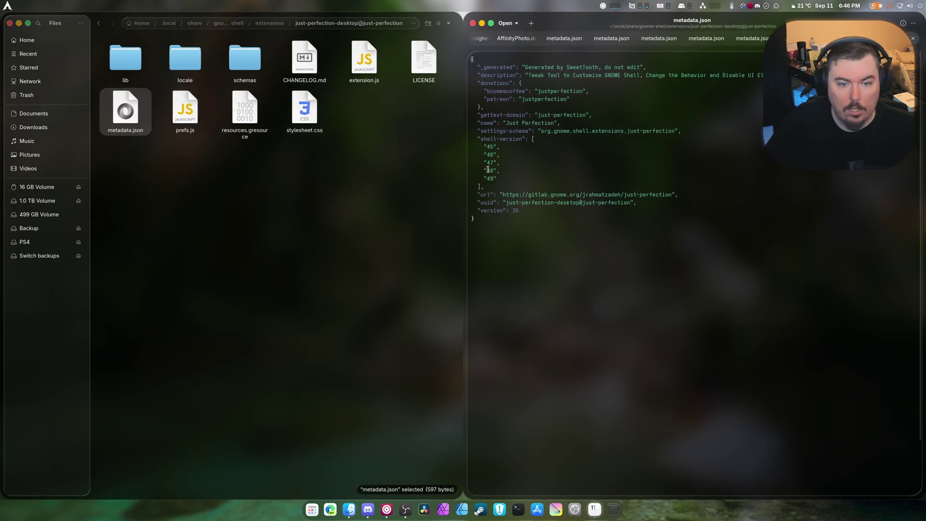
pyautogui.click(268, 25)
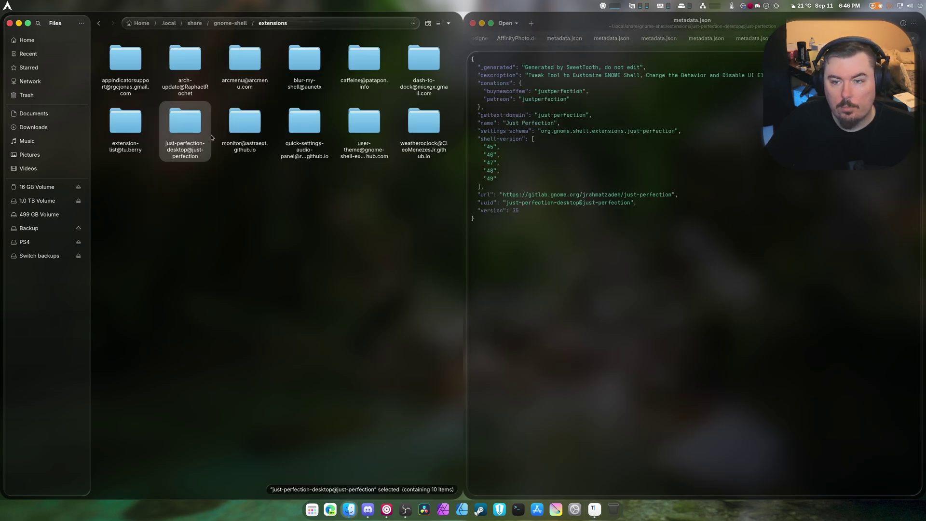
pyautogui.doubleClick(244, 116)
pyautogui.rightClick(144, 117)
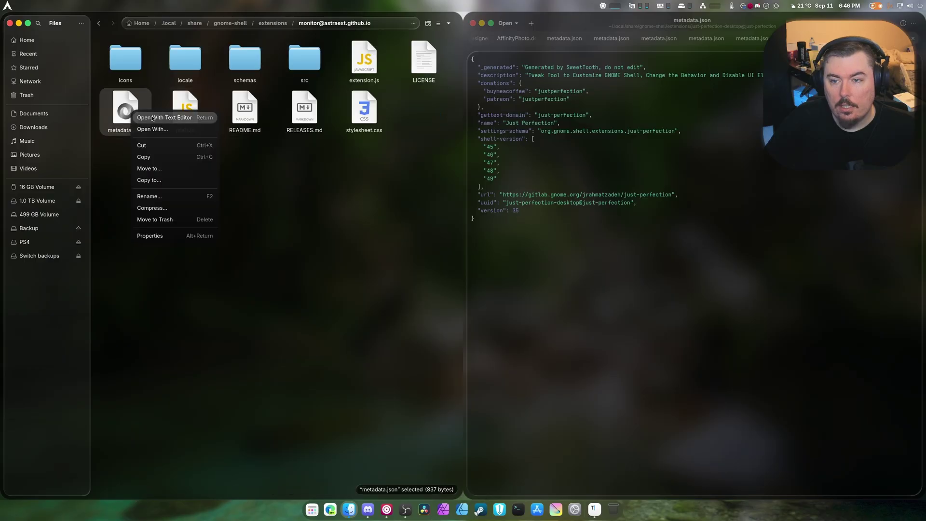
pyautogui.click(159, 123)
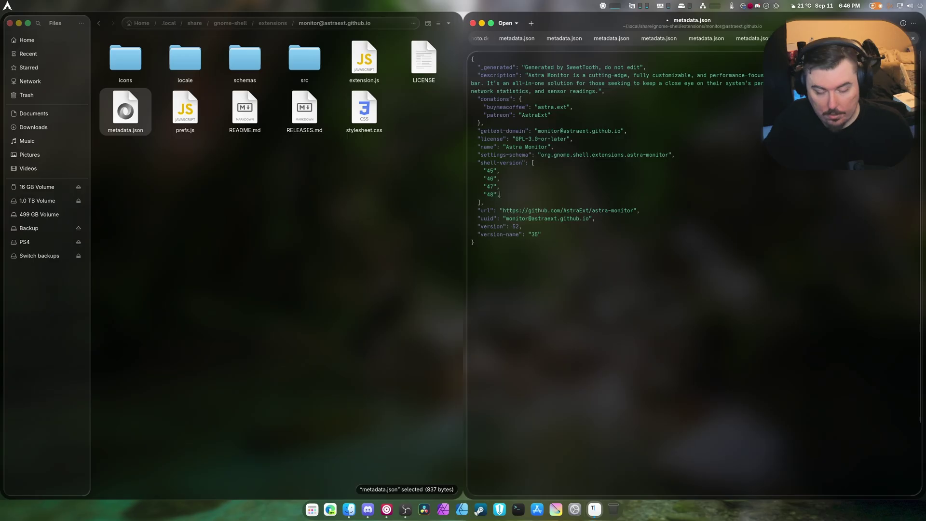
pyautogui.click(542, 194)
pyautogui.write(',')
pyautogui.press('Return')
pyautogui.write('""')
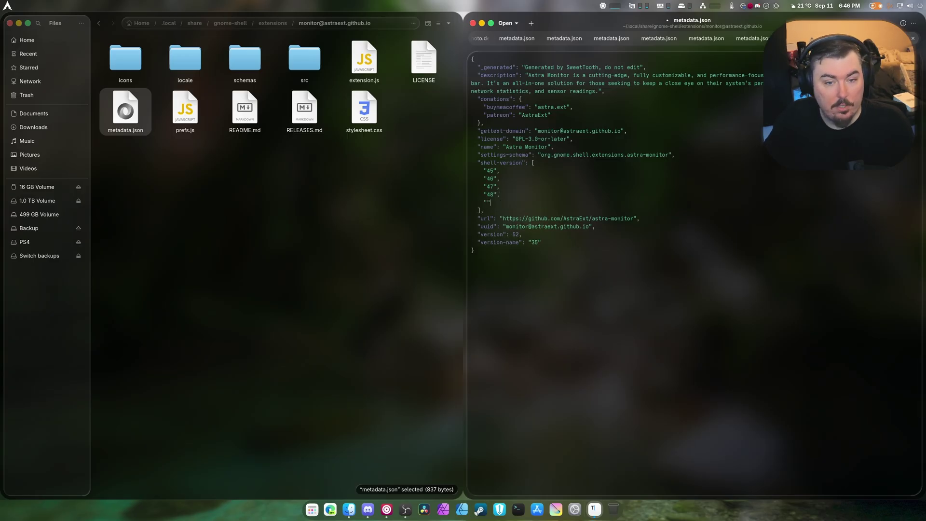
pyautogui.write('49')
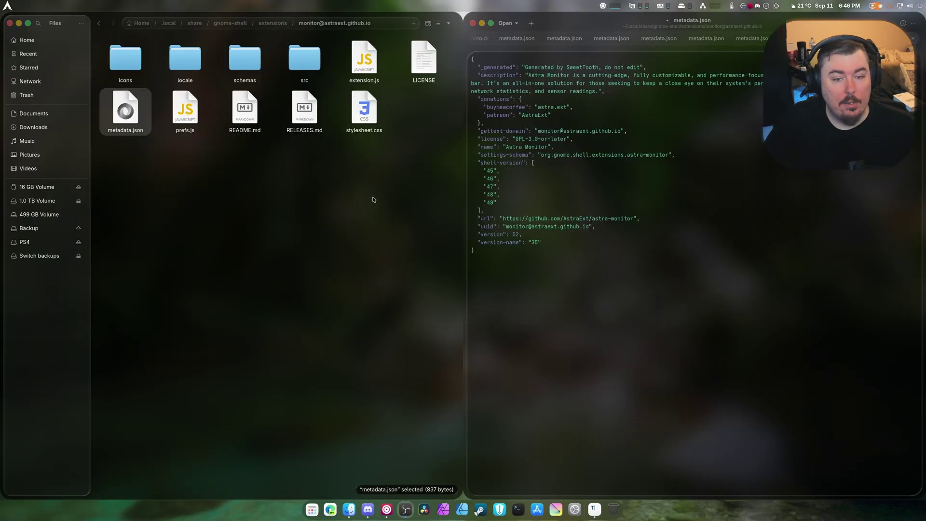
# Step: Open Quick Settings Audio Panel's metadata.json, add "49" after "48", and save it
pyautogui.click(273, 23)
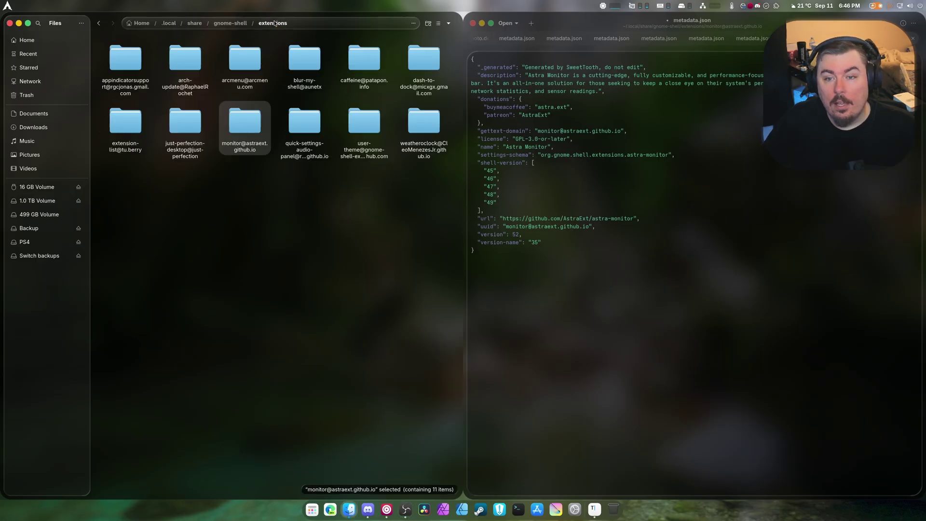
pyautogui.doubleClick(312, 155)
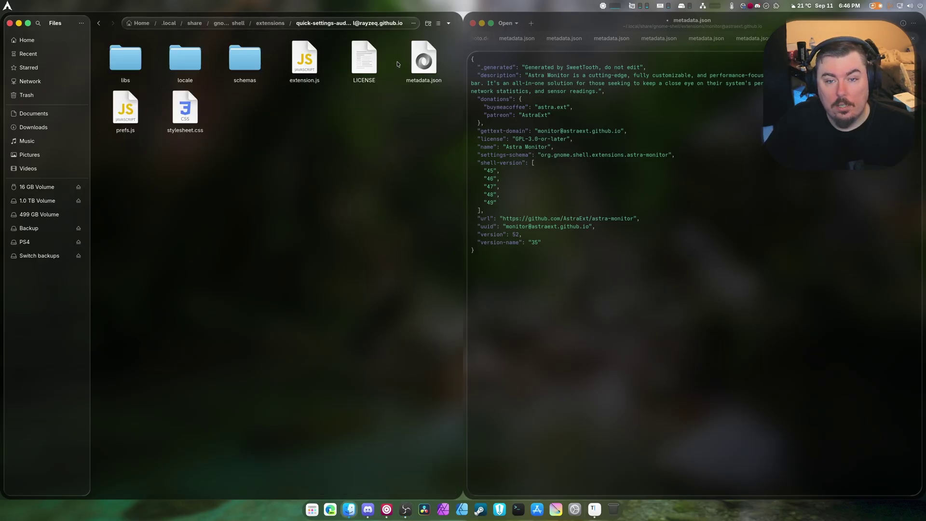
pyautogui.rightClick(425, 66)
pyautogui.click(426, 69)
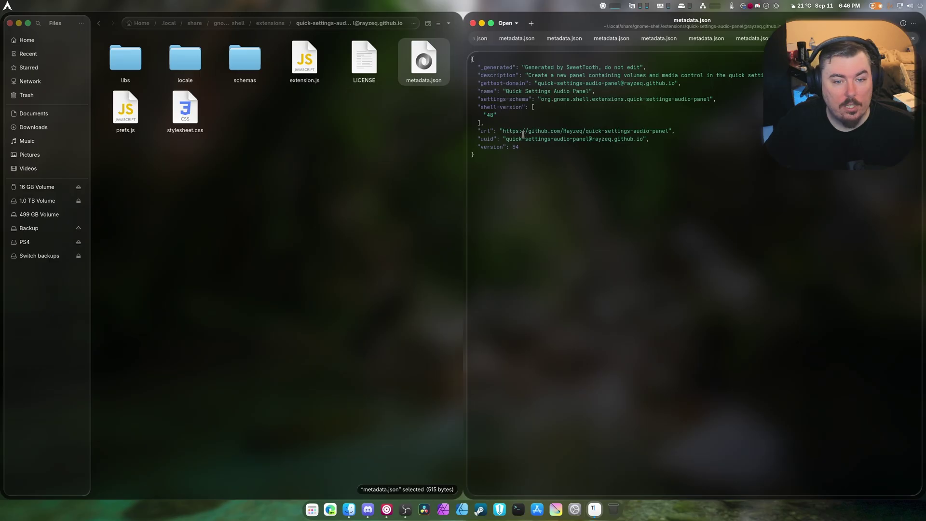
pyautogui.click(507, 115)
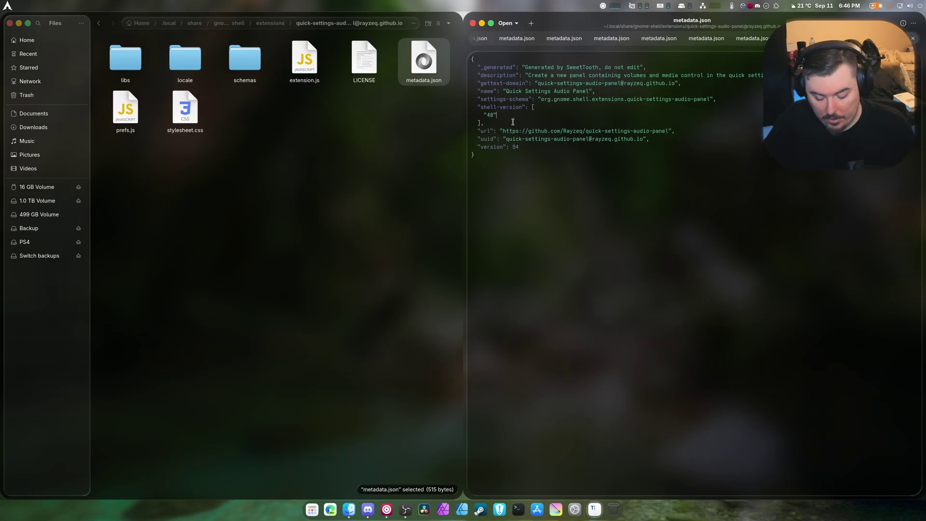
pyautogui.write(',')
pyautogui.press('Return')
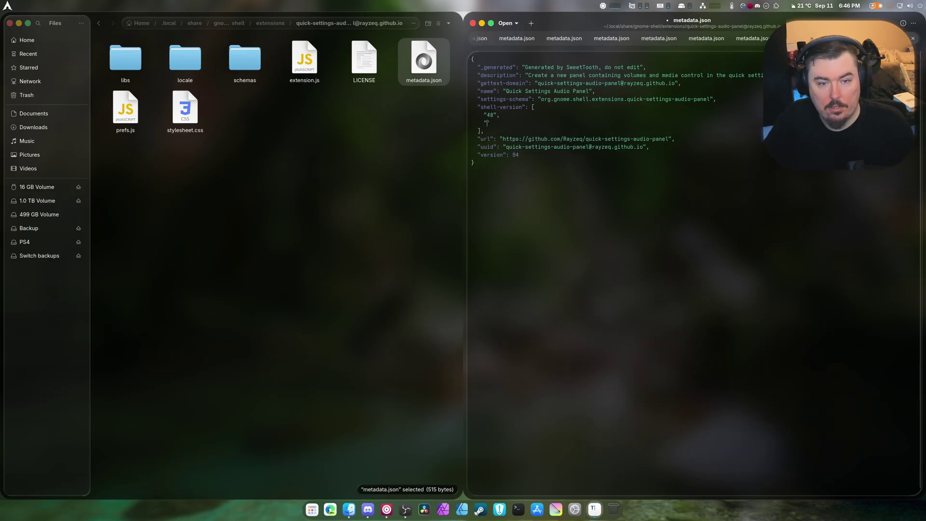
pyautogui.write('"49"')
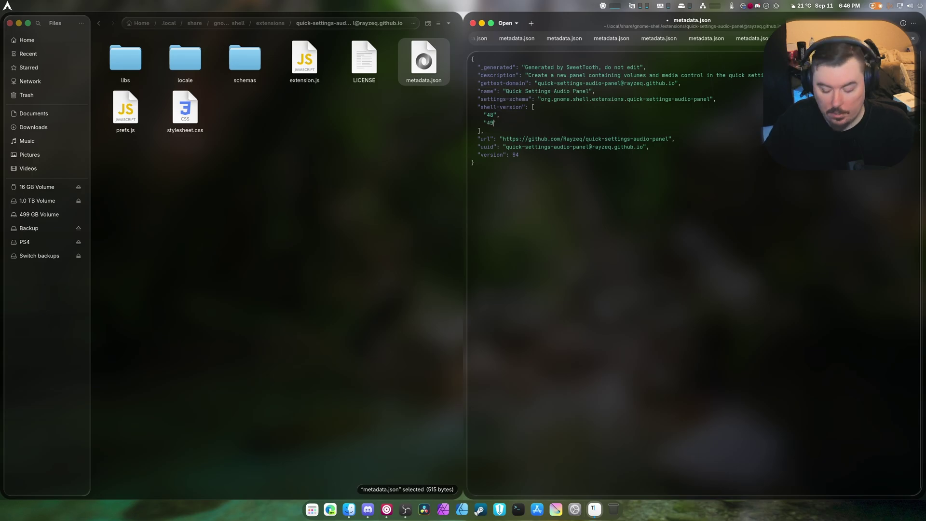
pyautogui.hotkey('ctrl', 's')
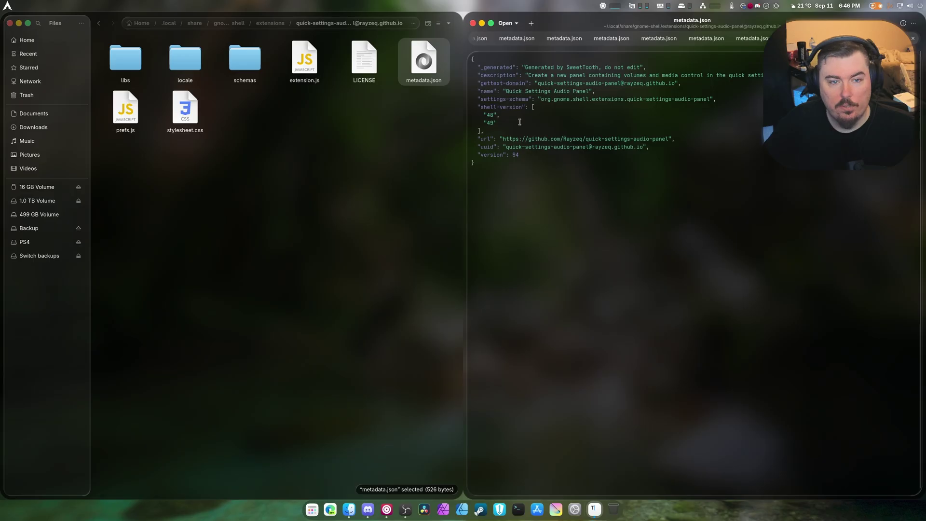
# Step: Open the user-theme extension's metadata.json, add "49" to shell-version, and save it
pyautogui.click(271, 23)
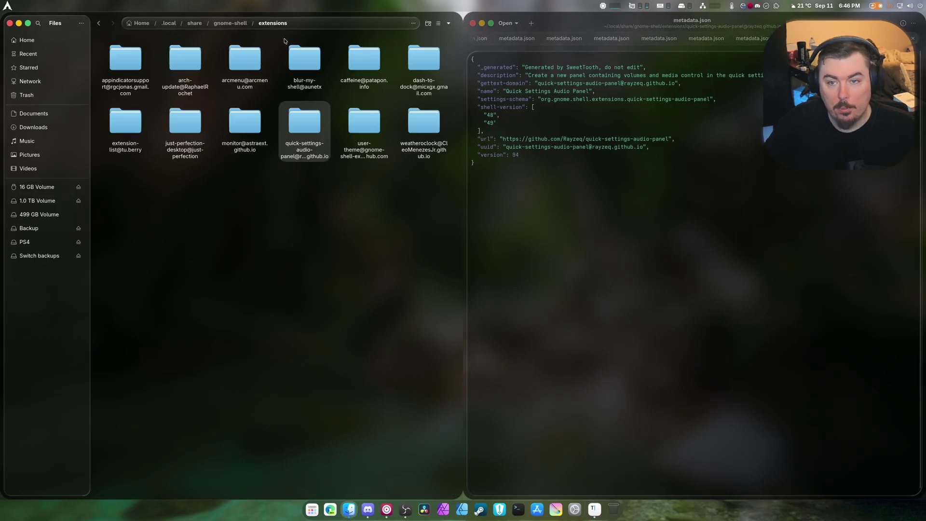
pyautogui.click(362, 128)
pyautogui.doubleClick(363, 128)
pyautogui.rightClick(300, 67)
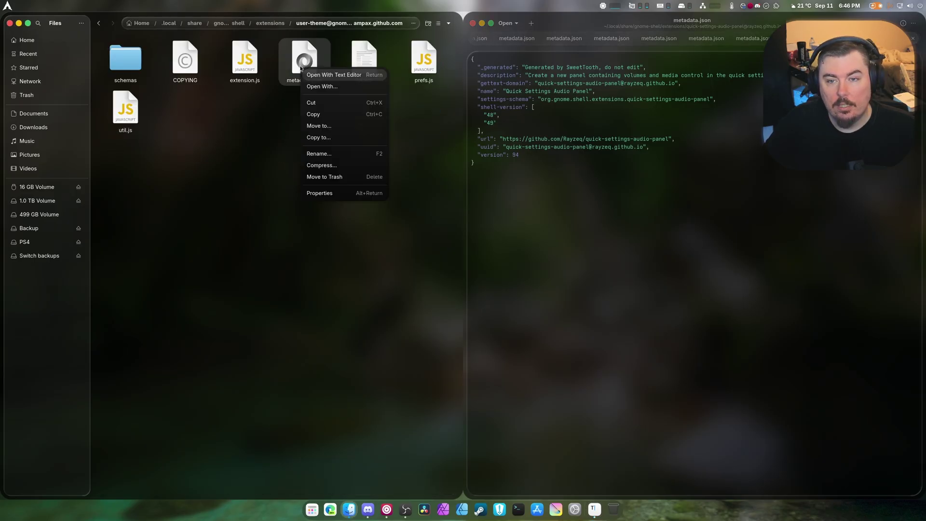
pyautogui.click(319, 73)
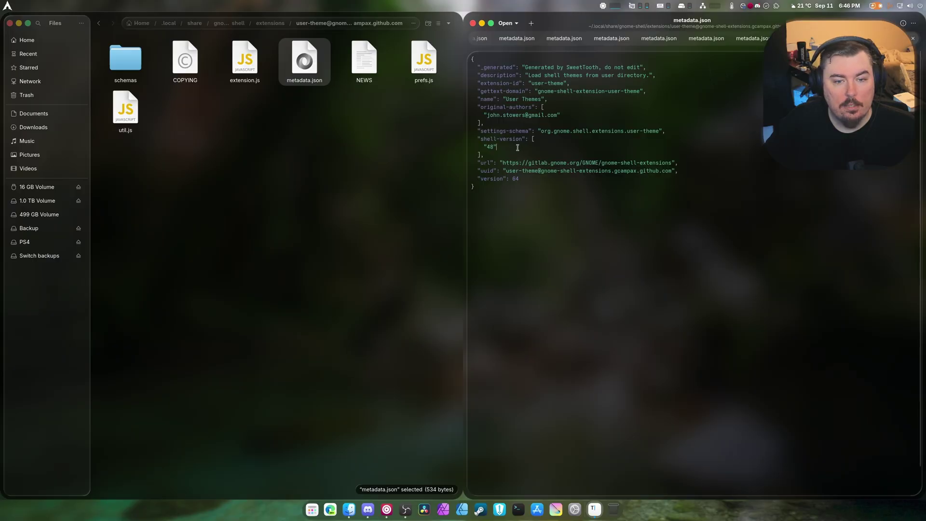
pyautogui.write(',')
pyautogui.press('Return')
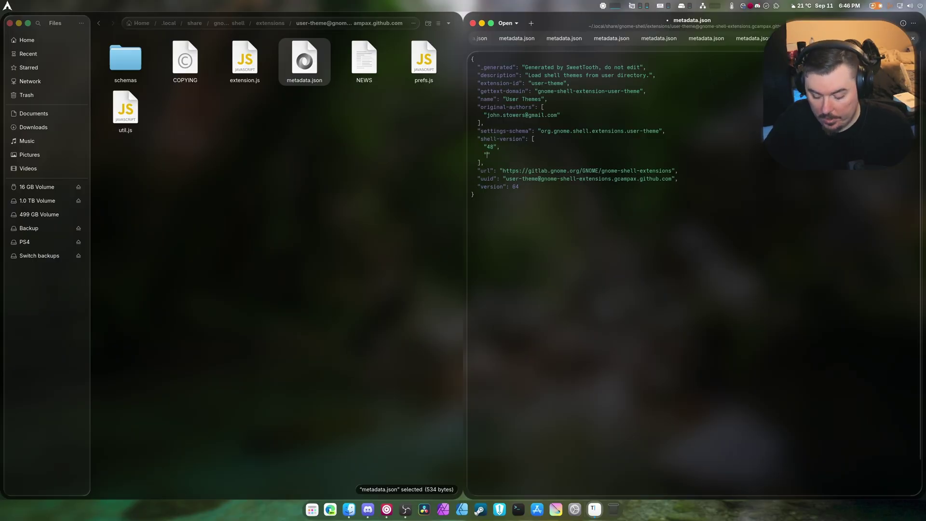
pyautogui.write('"49')
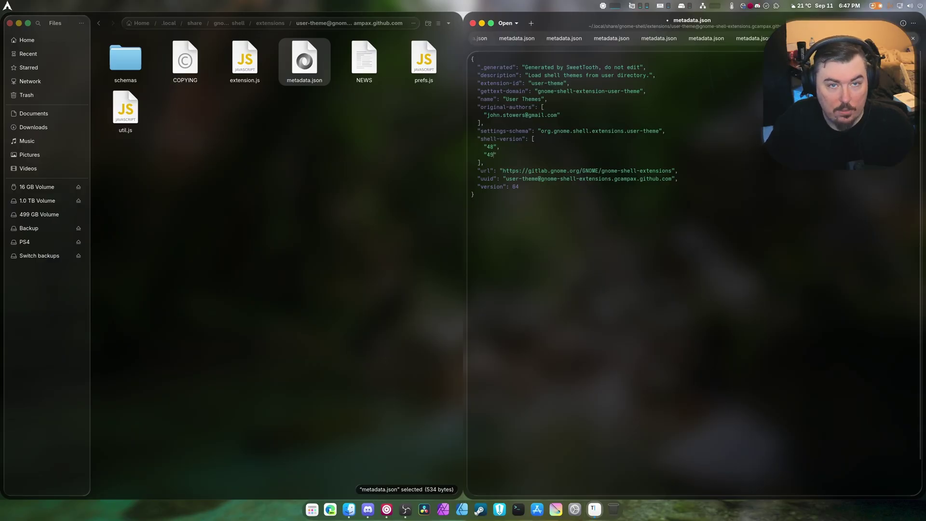
pyautogui.hotkey('ctrl', 's')
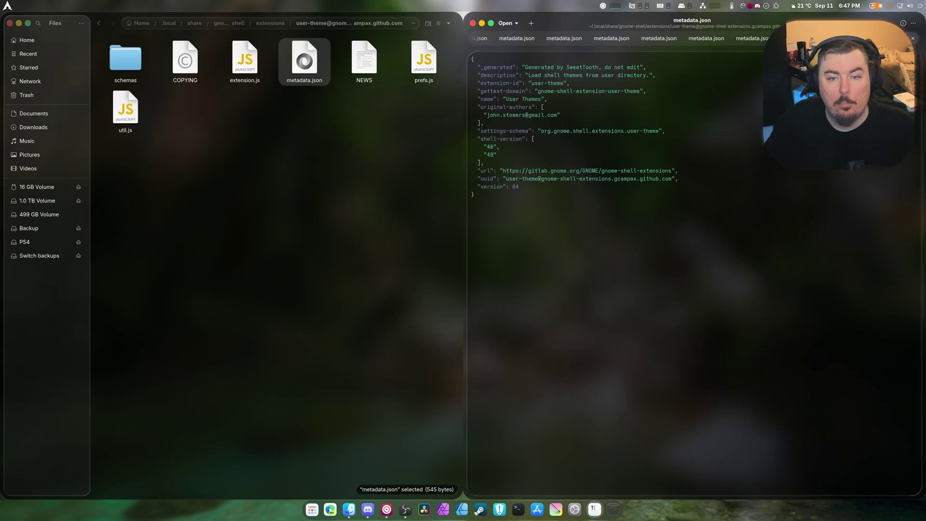
# Step: Open the weatheroclock extension's metadata.json in the text editor
pyautogui.click(270, 23)
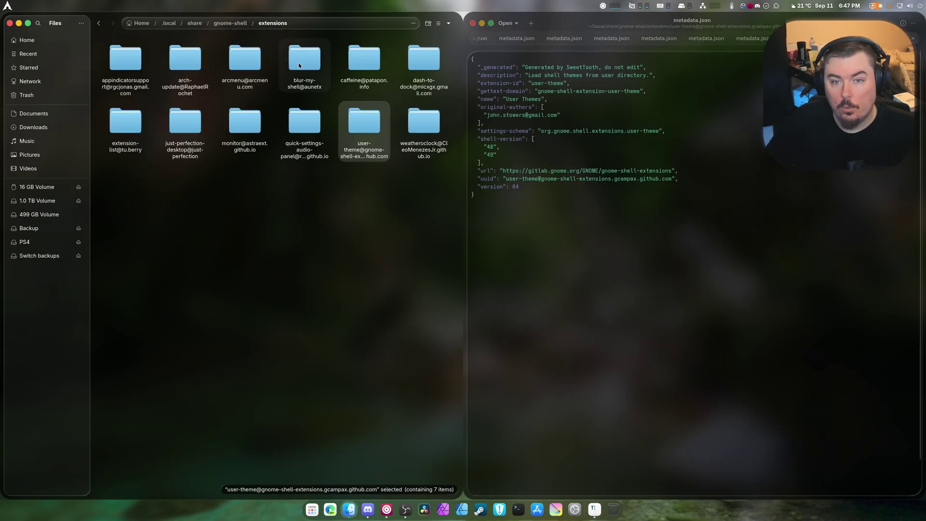
pyautogui.doubleClick(423, 132)
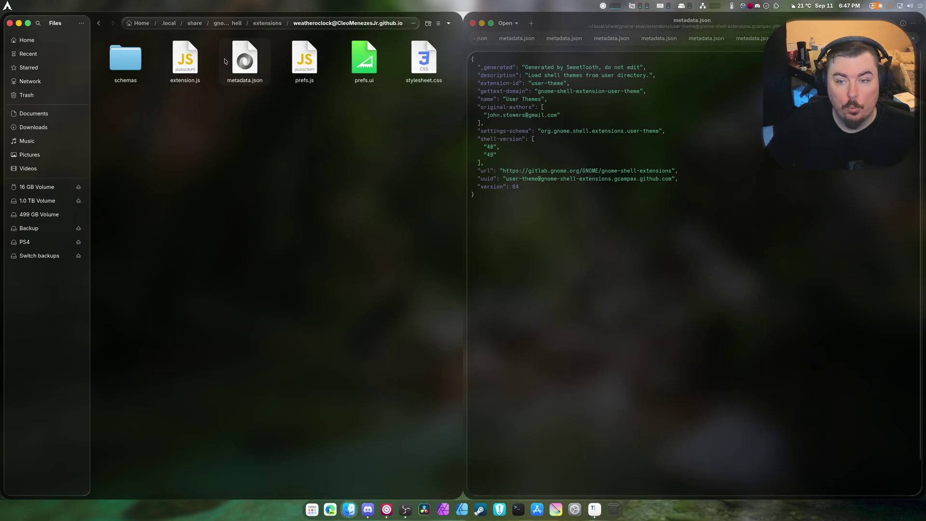
pyautogui.rightClick(261, 69)
pyautogui.click(292, 85)
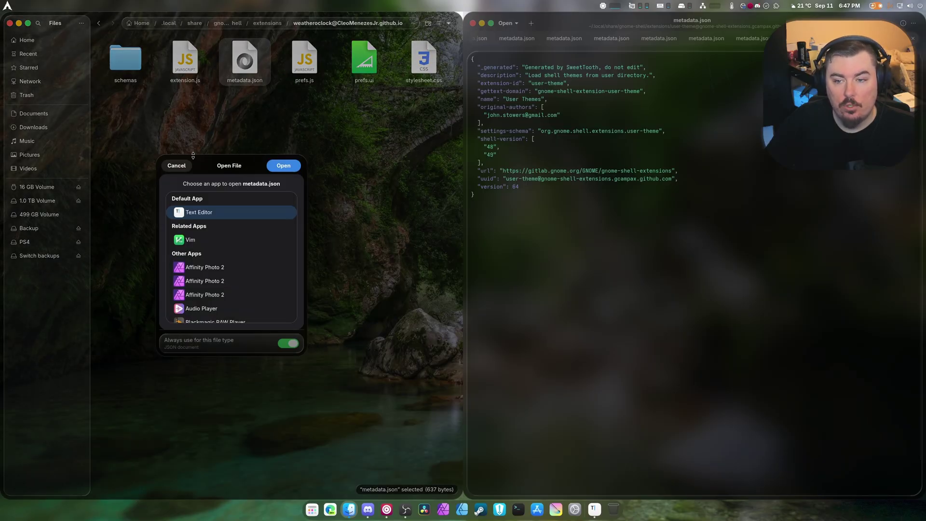
pyautogui.click(177, 165)
pyautogui.rightClick(235, 63)
pyautogui.click(256, 69)
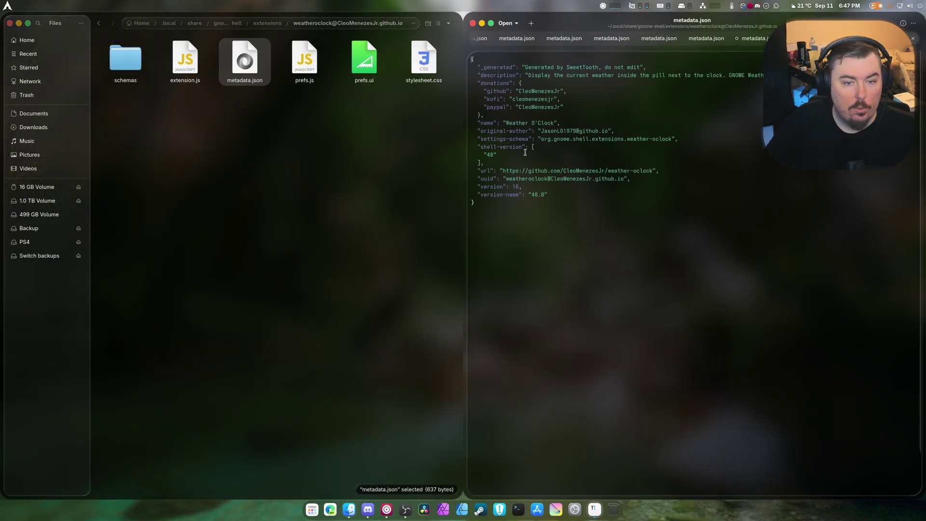
# Step: Add "49" to shell-version, change version-name from 48.0 to 49.0, and save
pyautogui.click(511, 155)
pyautogui.write(',')
pyautogui.press('Return')
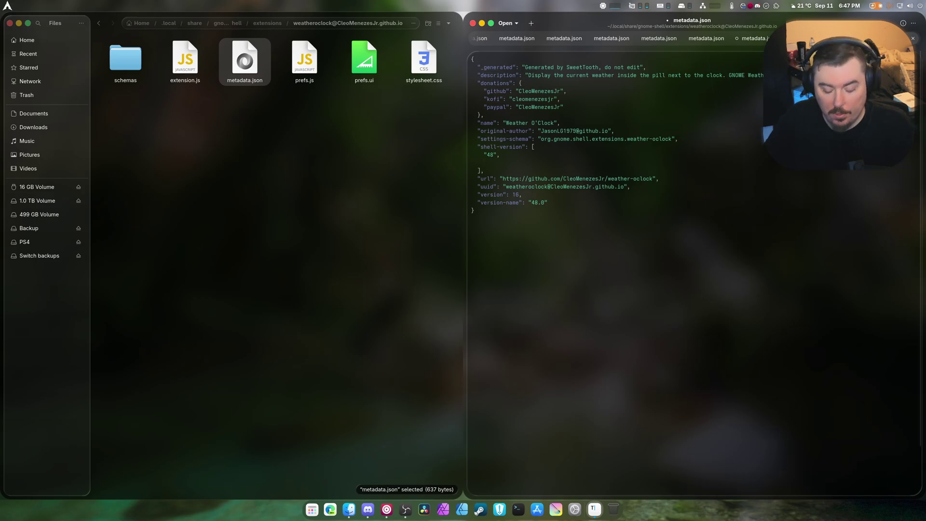
pyautogui.write('""')
pyautogui.press('Left')
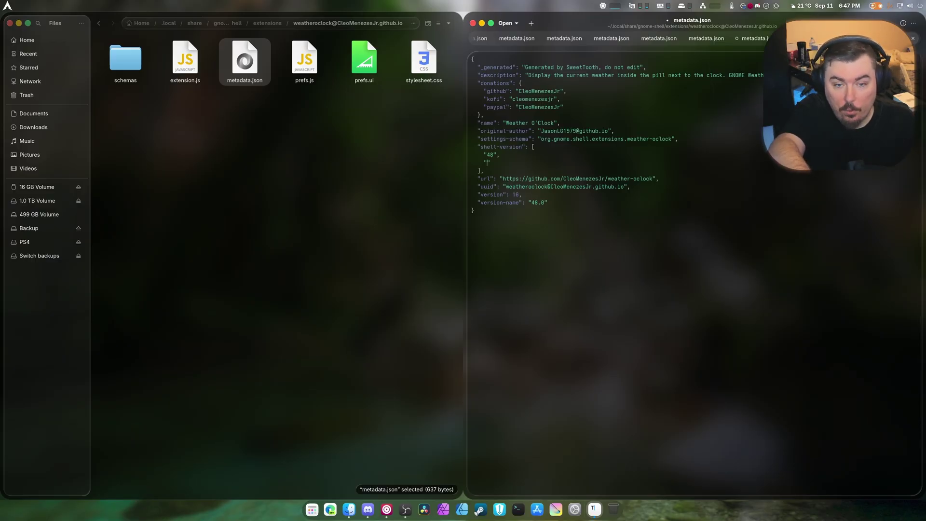
pyautogui.write('49')
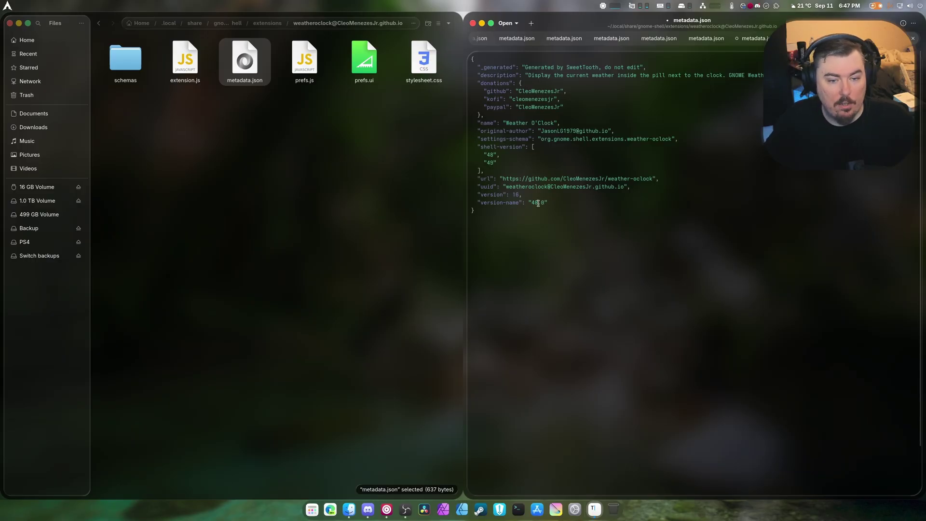
pyautogui.press('BackSpace')
pyautogui.write('9')
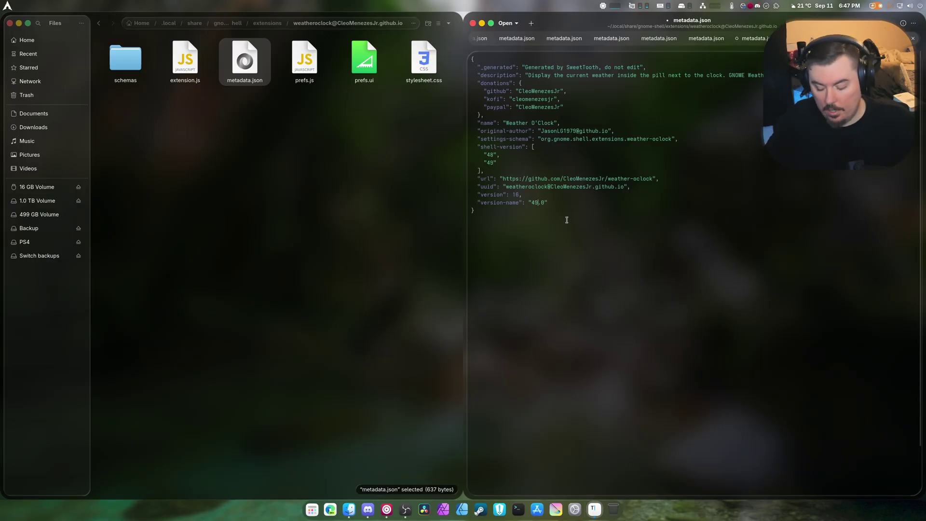
pyautogui.hotkey('ctrl', 's')
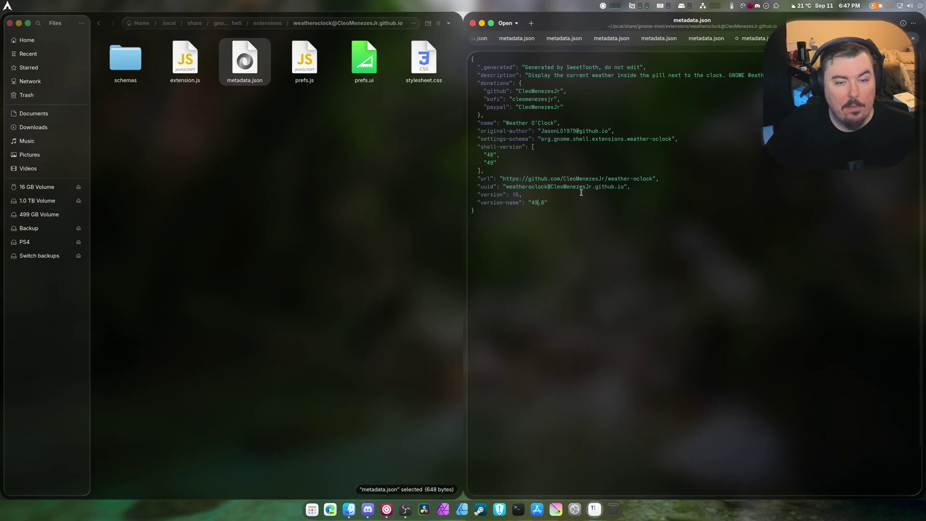
# Step: Close the other documents discarding changes, close the editor and Files, and open Terminal
pyautogui.click(514, 38)
pyautogui.rightClick(514, 39)
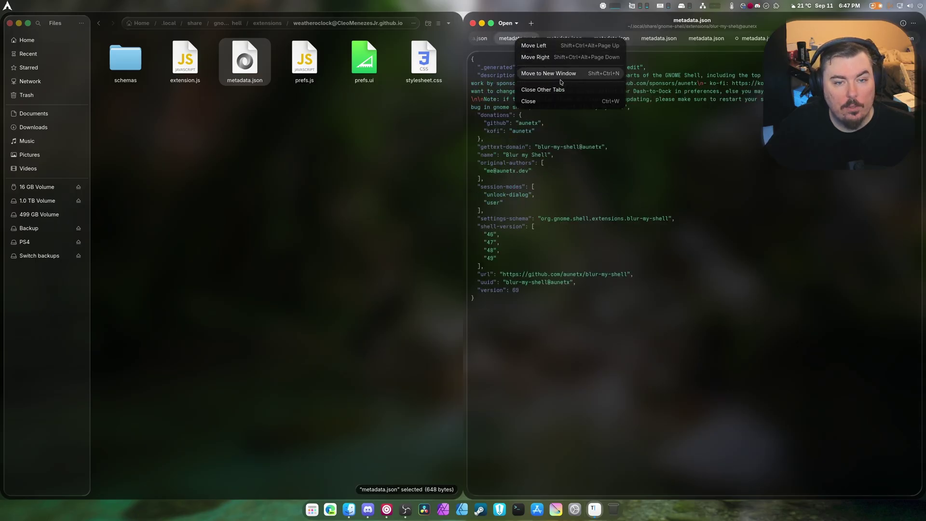
pyautogui.click(542, 90)
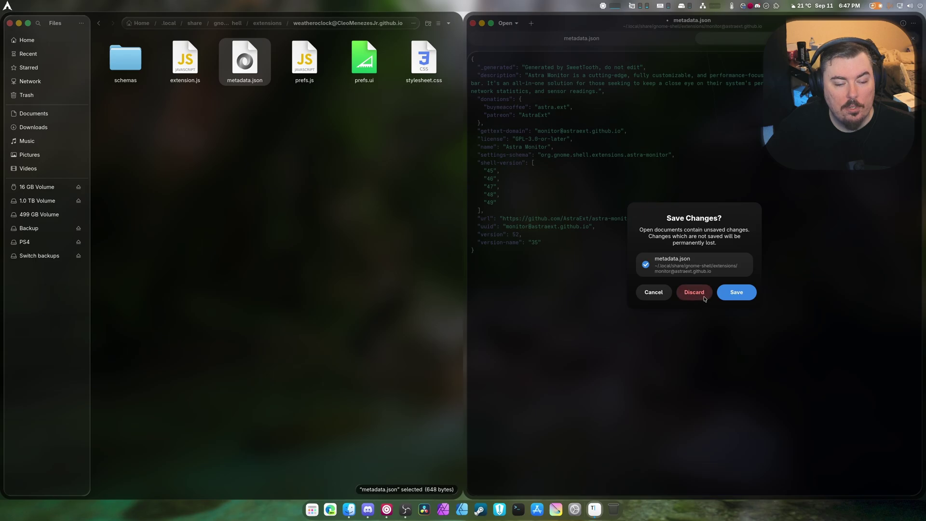
pyautogui.click(704, 299)
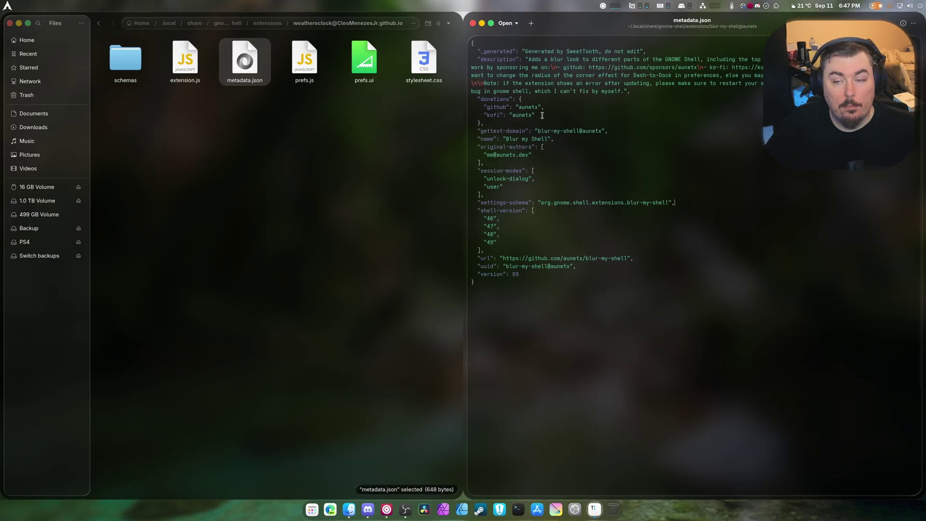
pyautogui.click(473, 23)
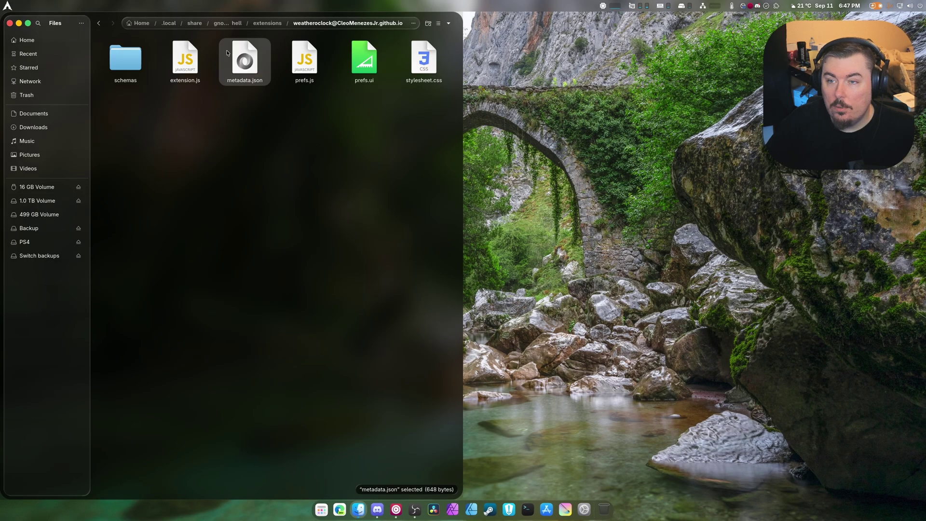
pyautogui.click(9, 23)
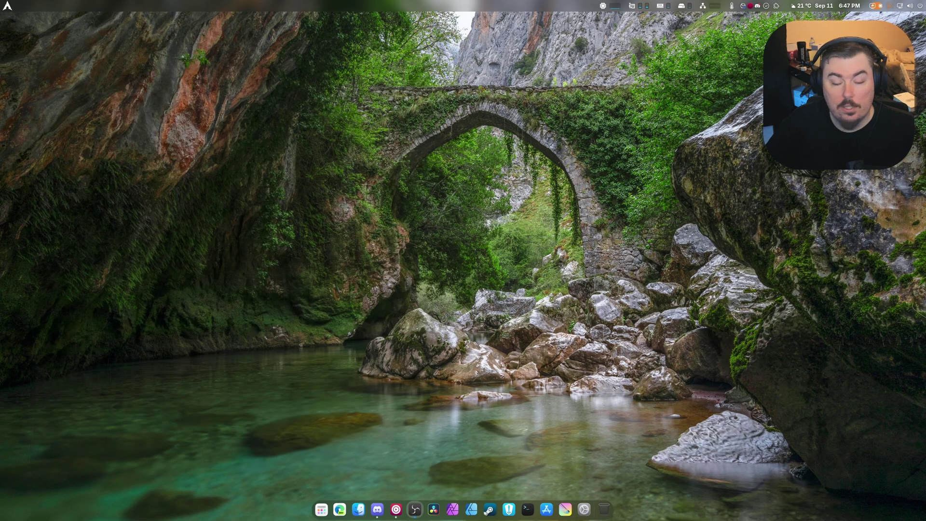
pyautogui.click(527, 504)
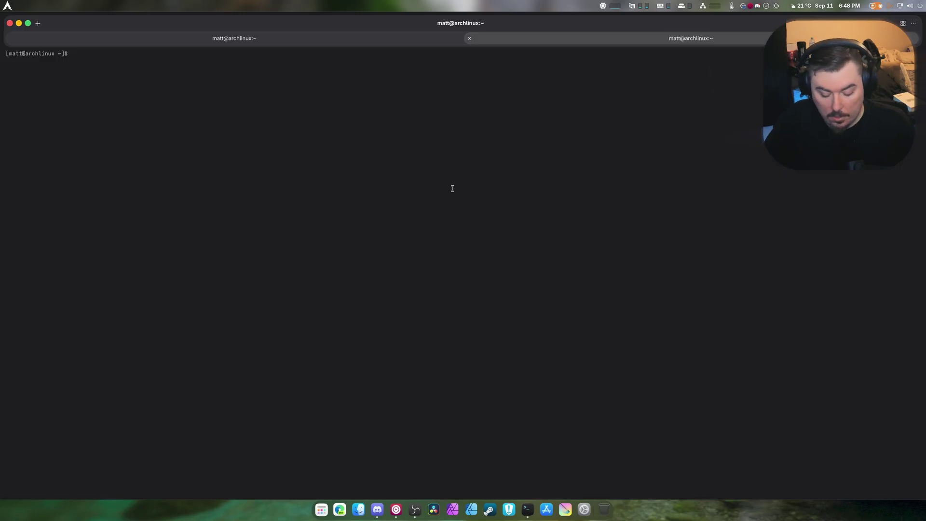
# Step: Enlarge the terminal font and run gedit, finding the command isn't installed
pyautogui.hotkey('ctrl', '+')
pyautogui.hotkey('ctrl', '+')
pyautogui.hotkey('ctrl', '+')
pyautogui.hotkey('ctrl', '+')
pyautogui.hotkey('ctrl', '+')
pyautogui.hotkey('ctrl', '+')
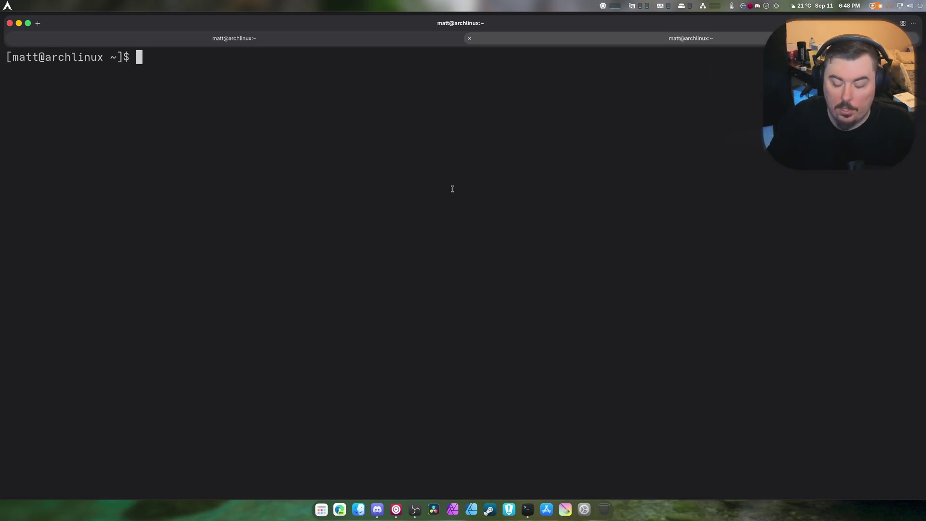
pyautogui.write('sudo pacman')
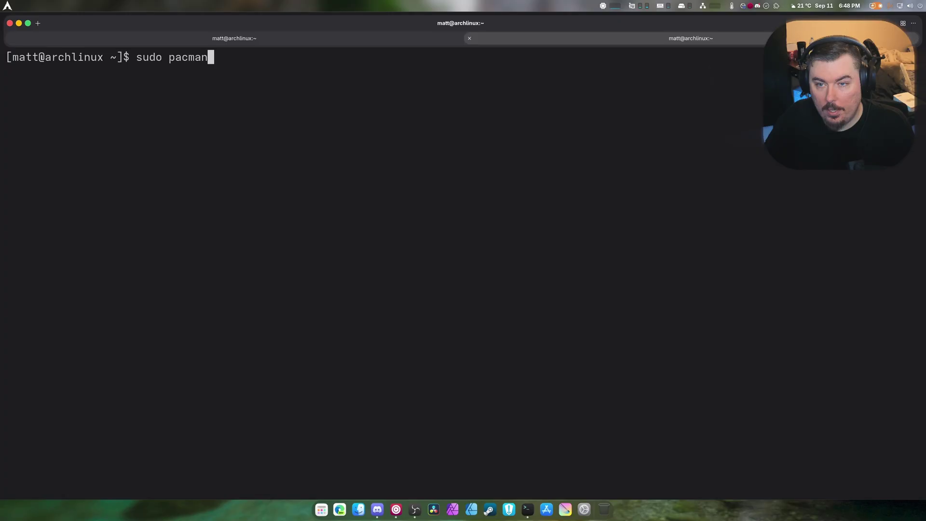
pyautogui.write(' -')
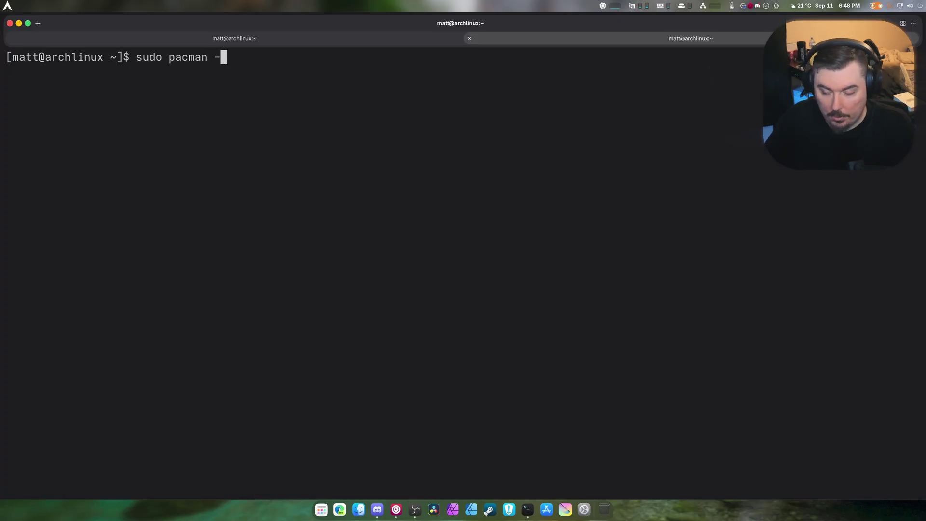
pyautogui.press('BackSpace')
pyautogui.press('BackSpace')
pyautogui.press('BackSpace')
pyautogui.press('BackSpace')
pyautogui.press('BackSpace')
pyautogui.press('BackSpace')
pyautogui.press('BackSpace')
pyautogui.press('BackSpace')
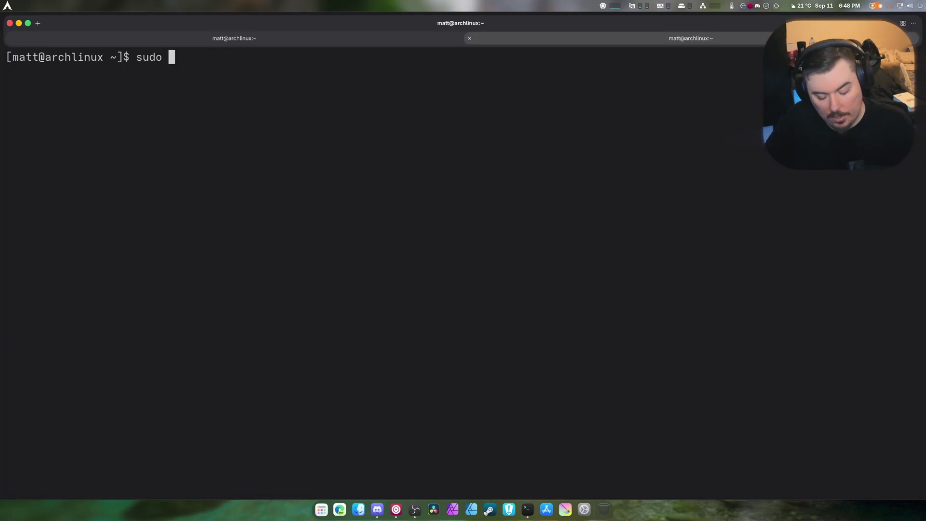
pyautogui.press('BackSpace')
pyautogui.press('BackSpace')
pyautogui.press('BackSpace')
pyautogui.press('BackSpace')
pyautogui.press('BackSpace')
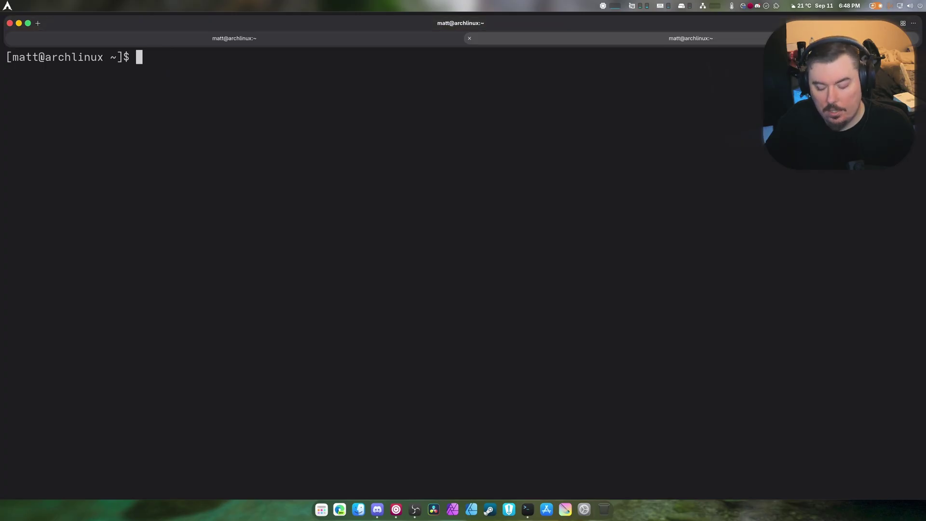
pyautogui.write('gedit')
pyautogui.press('Return')
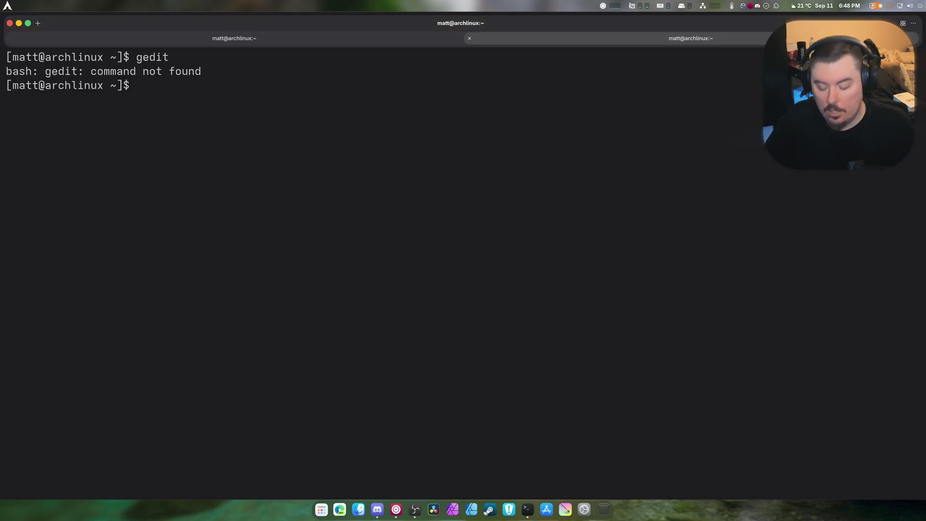
# Step: Install gedit with sudo pacman -S gedit, confirming with y, then clear the screen
pyautogui.write('sudo pacman ')
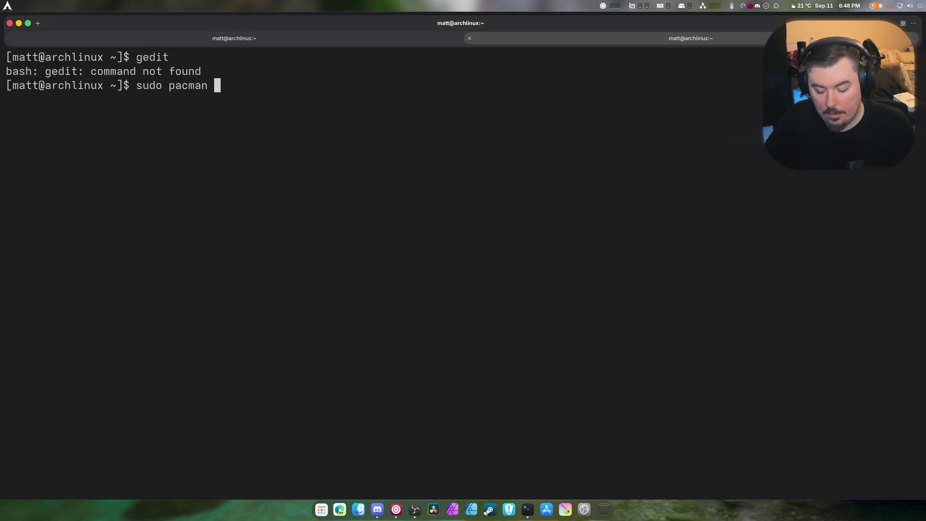
pyautogui.write('-S gedit')
pyautogui.press('Return')
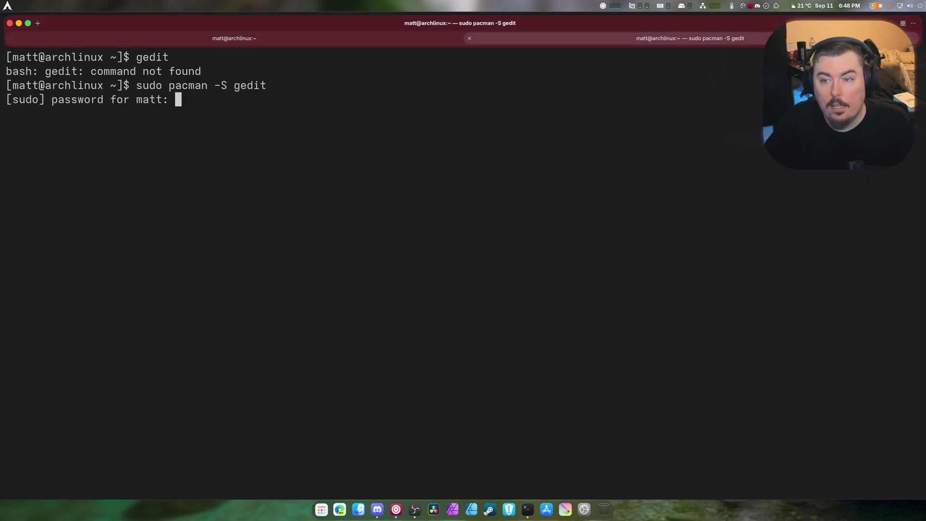
pyautogui.press('Return')
pyautogui.write('y')
pyautogui.press('Return')
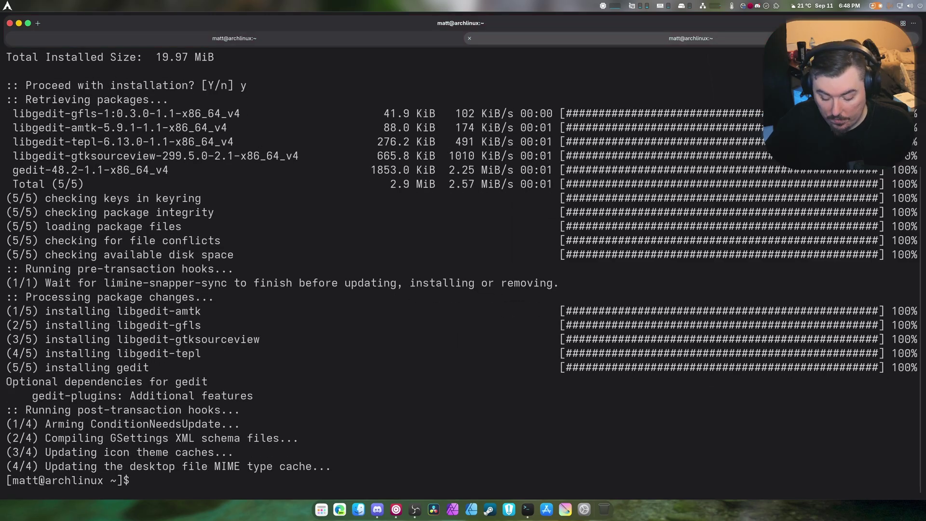
pyautogui.write('clear')
pyautogui.press('Return')
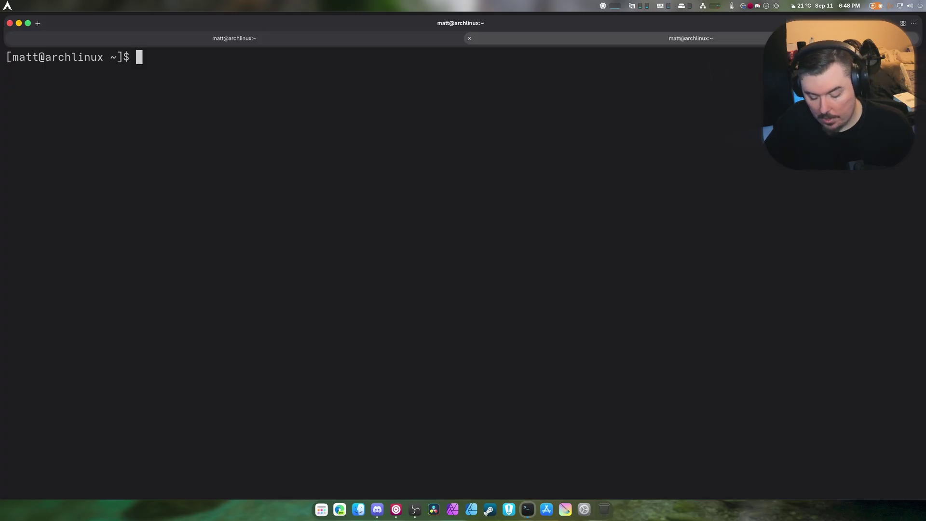
# Step: Open /etc/pacman.conf in gedit with sudo and maximize the editor window
pyautogui.write('sudo ')
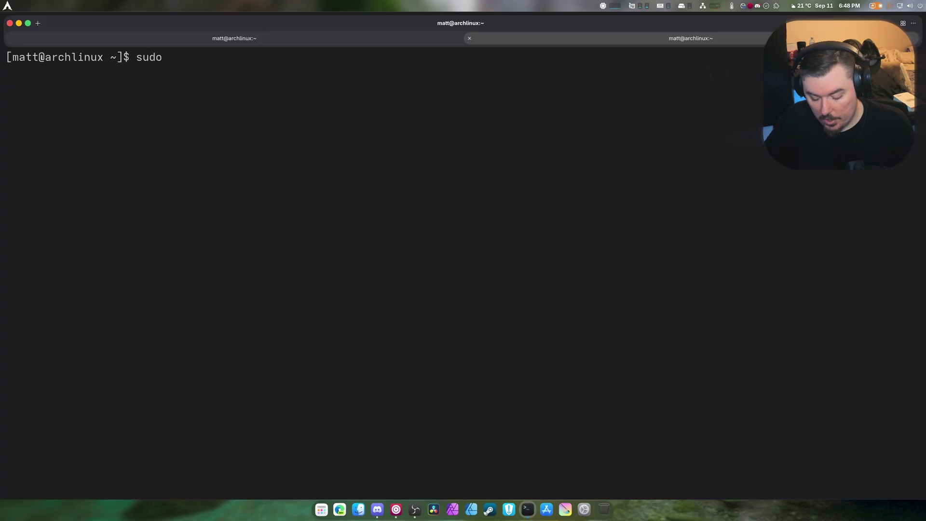
pyautogui.write('gedit')
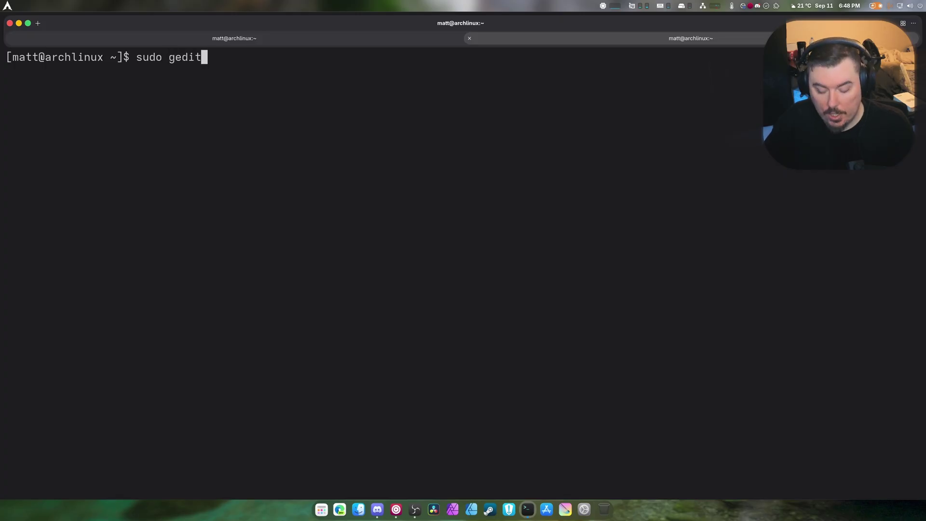
pyautogui.write(' /etc')
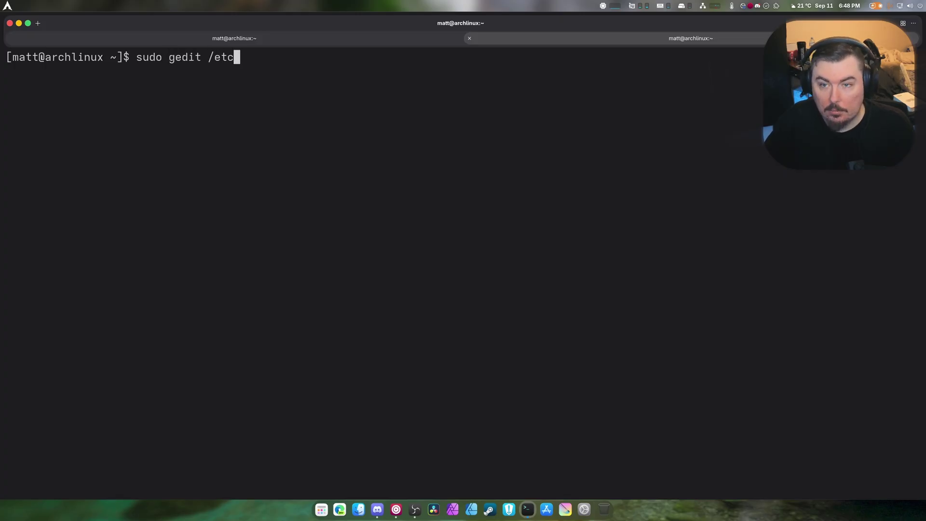
pyautogui.write('/pacman.conf')
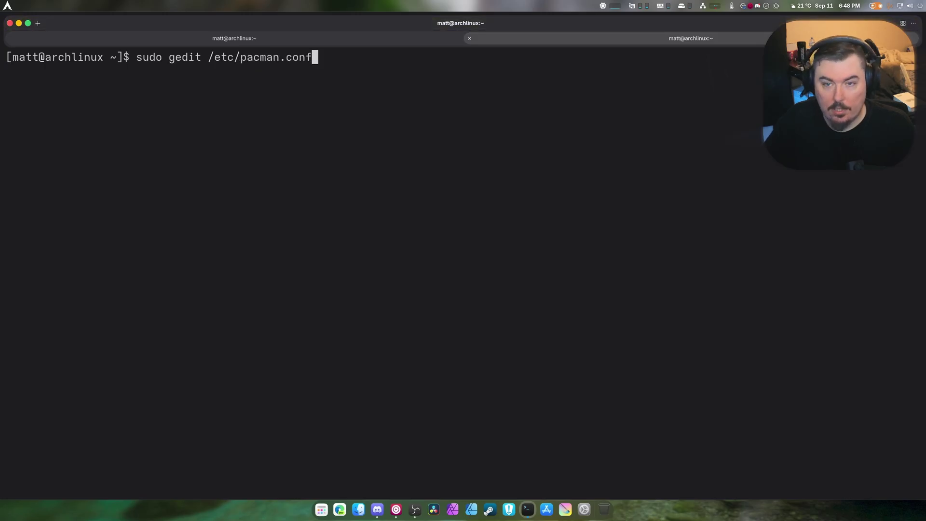
pyautogui.press('Return')
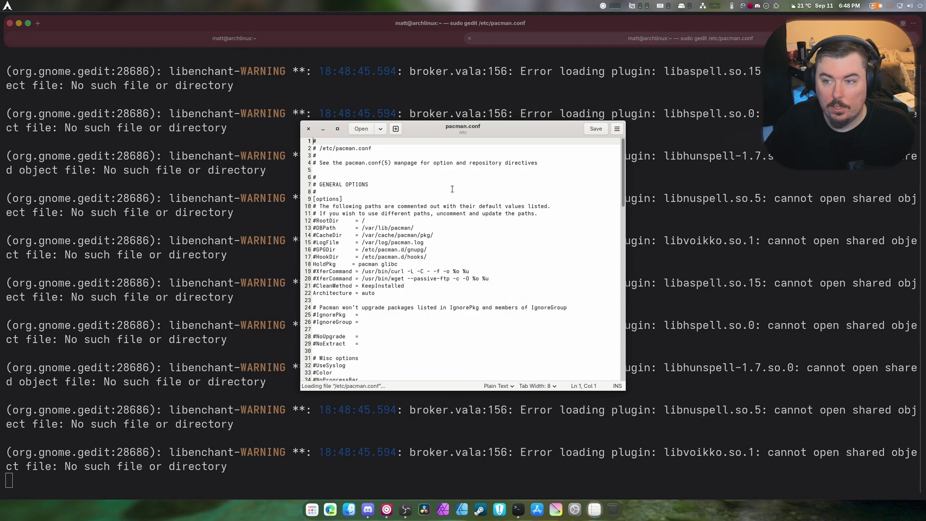
pyautogui.doubleClick(519, 135)
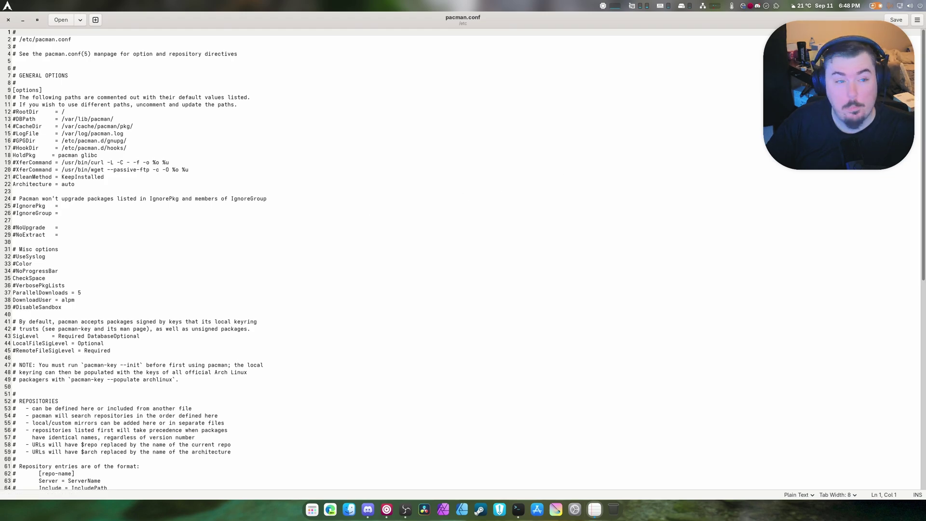
# Step: View the Font & Colors preferences, then close them to return to the file
pyautogui.click(916, 19)
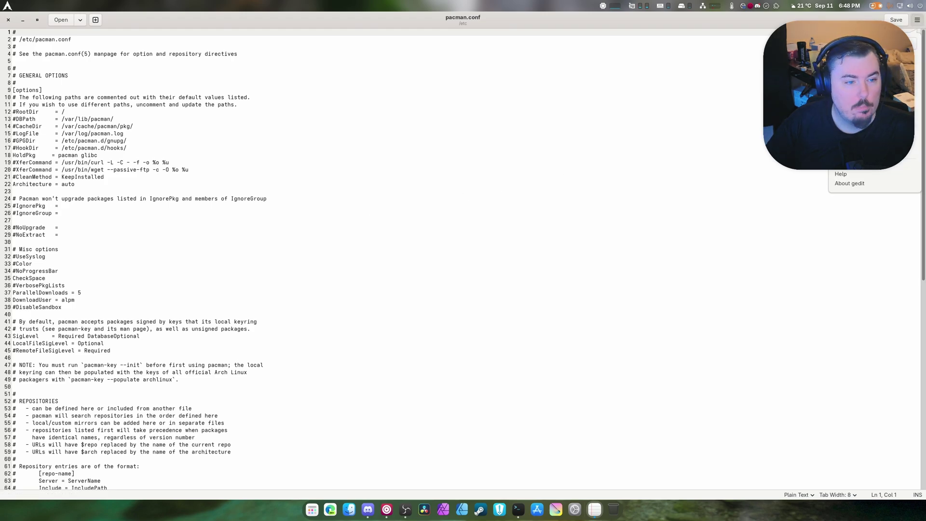
pyautogui.click(849, 155)
pyautogui.click(454, 185)
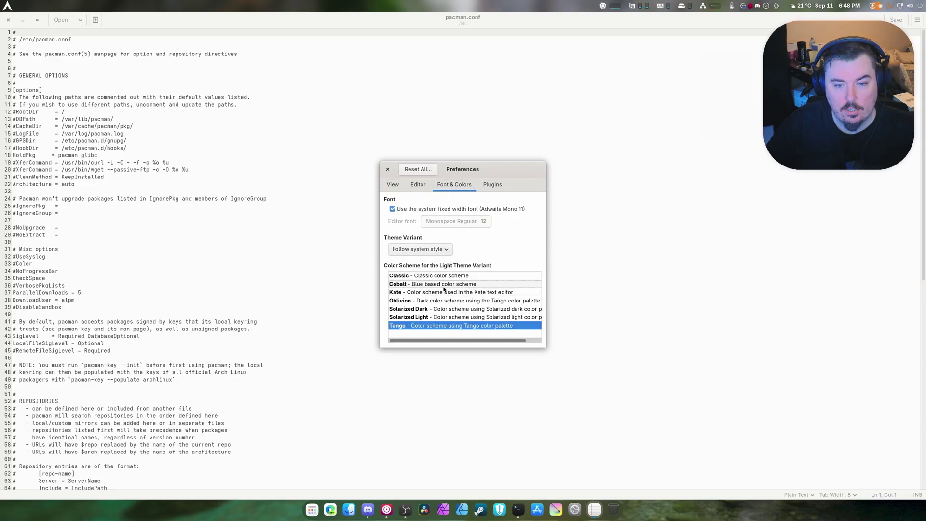
pyautogui.click(388, 169)
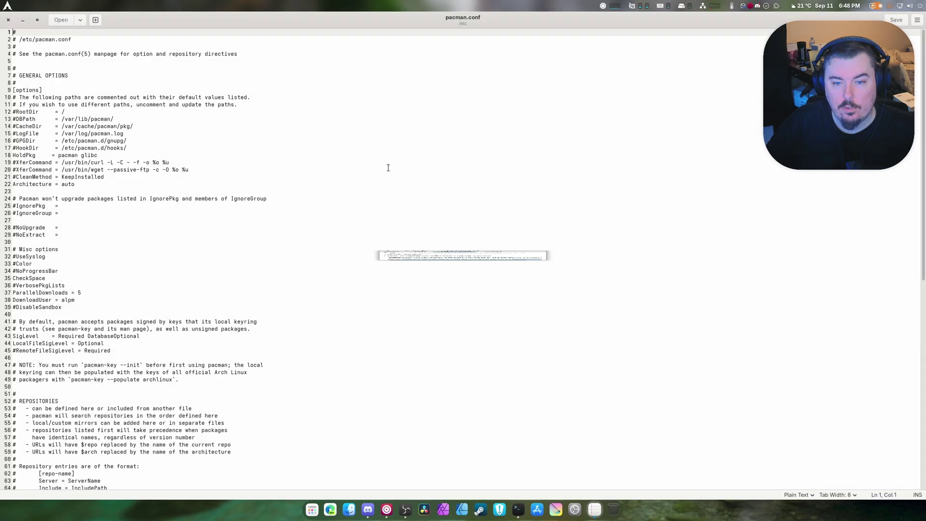
# Step: Rename core-testing to gnome-unstable on line 74, uncomment it and its Include line, and save
pyautogui.scroll(-15, 134, 237)
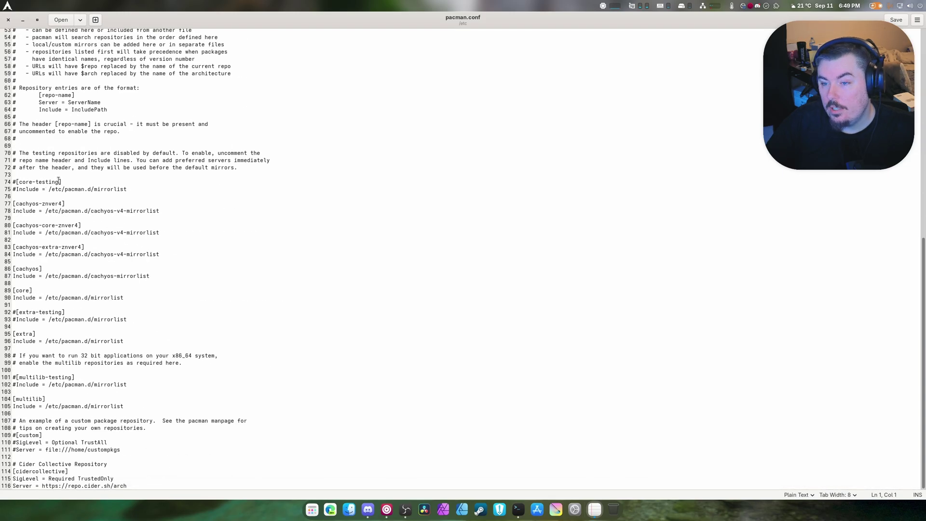
pyautogui.moveTo(61, 182); pyautogui.dragTo(20, 181)
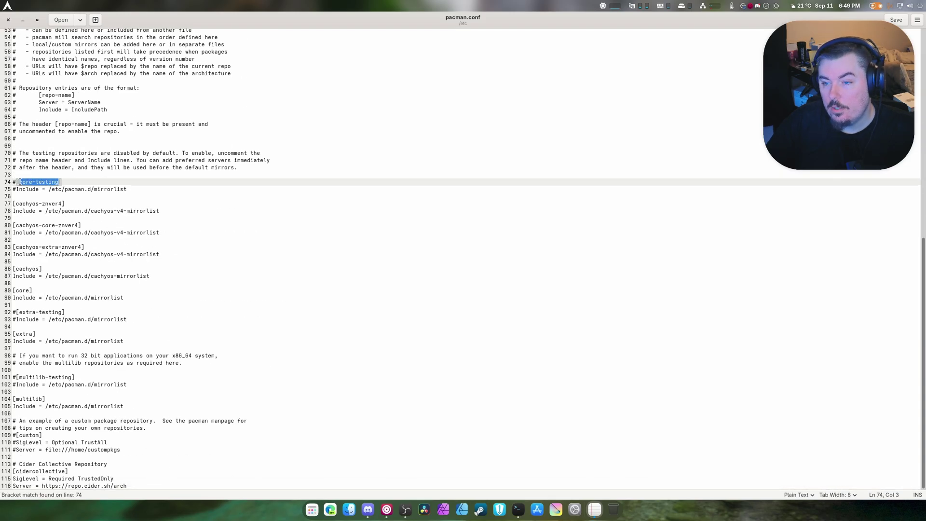
pyautogui.write('gnome')
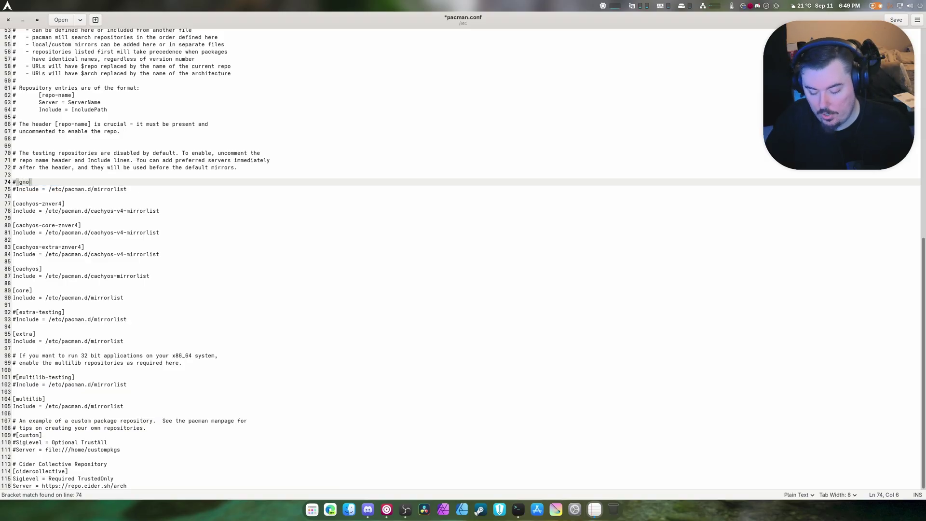
pyautogui.write('-unstable')
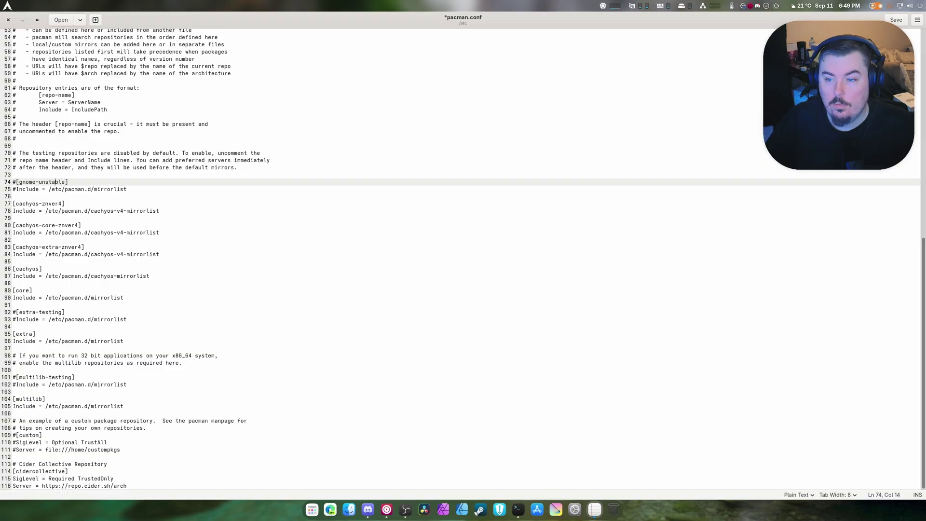
pyautogui.click(17, 182)
pyautogui.press('BackSpace')
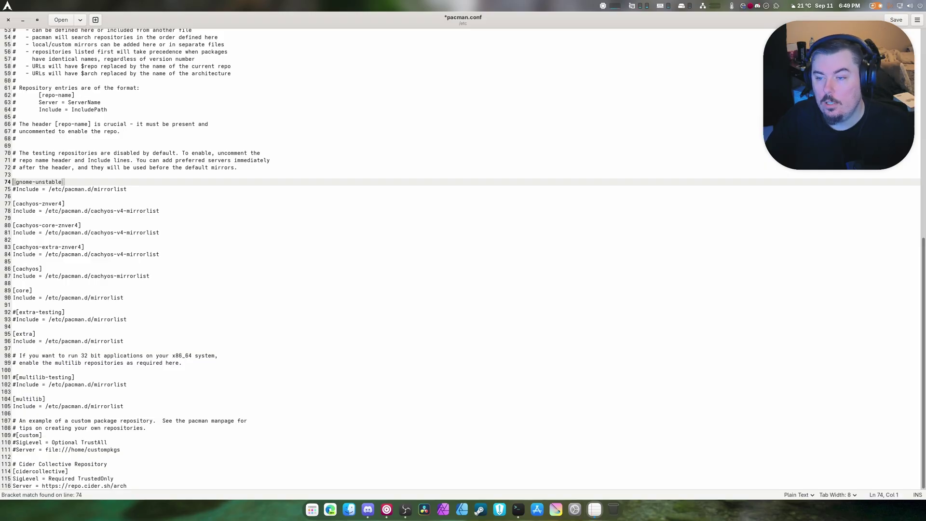
pyautogui.press('Down')
pyautogui.press('Delete')
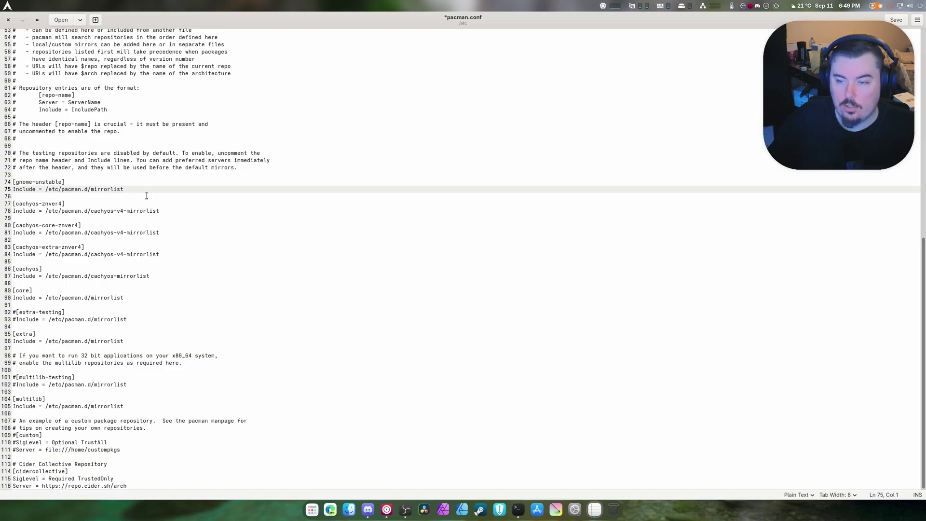
pyautogui.click(185, 186)
pyautogui.hotkey('ctrl', 's')
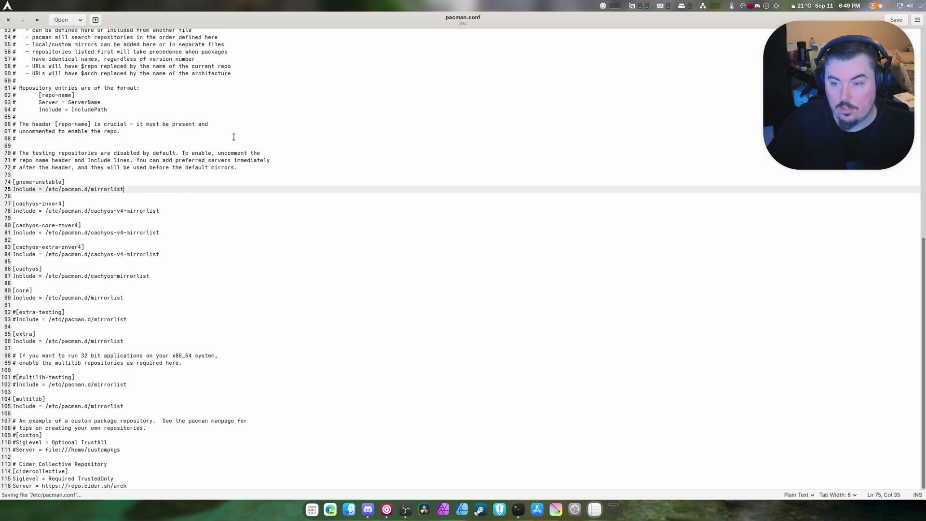
# Step: Comment out the cachyos-znver4 and cachyos-core-znver4 sections and their Include lines with #
pyautogui.click(13, 204)
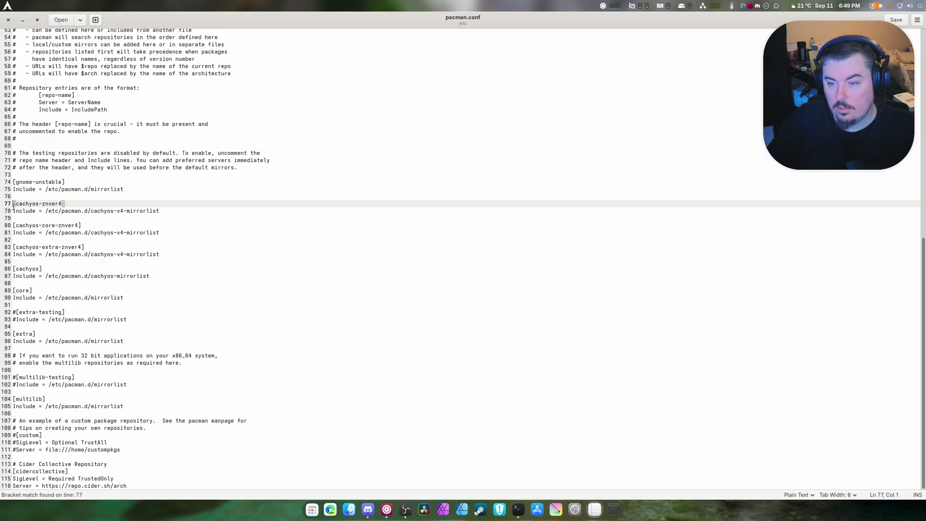
pyautogui.write('#')
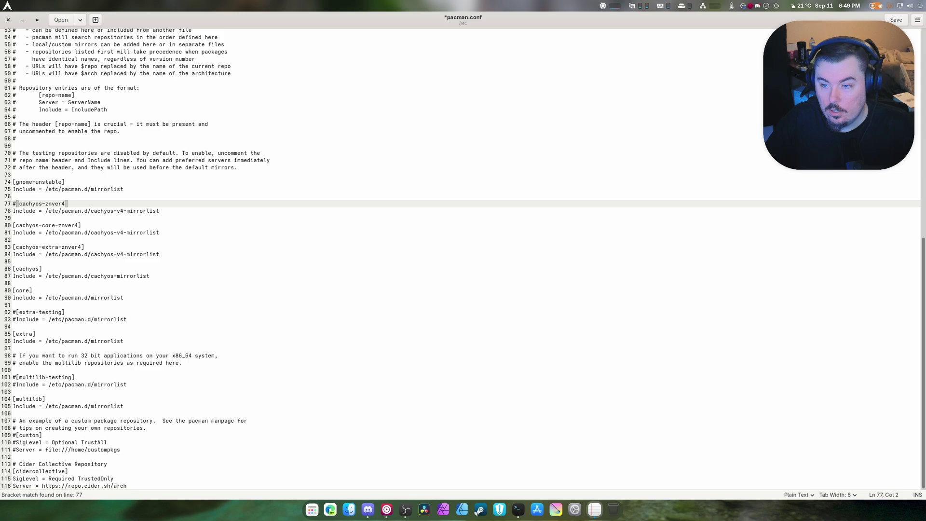
pyautogui.press('Down')
pyautogui.press('Home')
pyautogui.write('#')
pyautogui.press('Down')
pyautogui.press('Down')
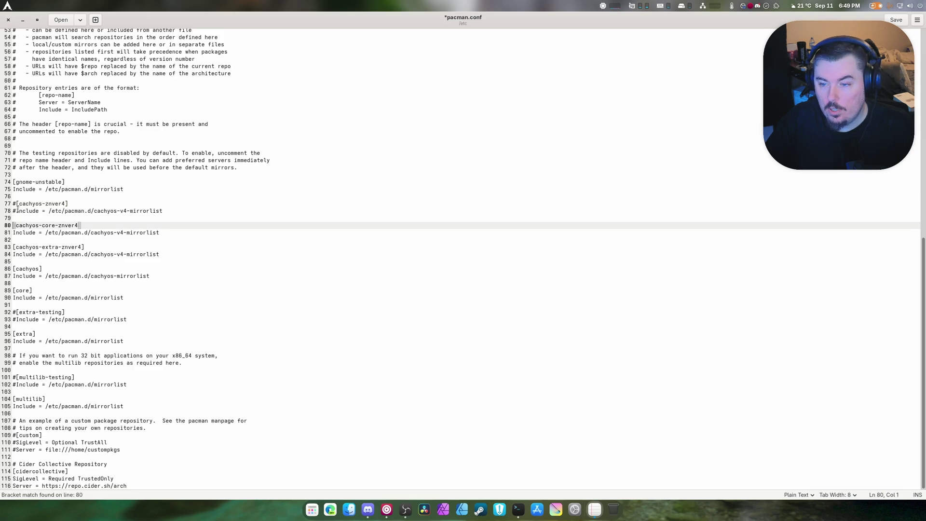
pyautogui.write('#')
pyautogui.press('Down')
pyautogui.press('Home')
pyautogui.write('#')
pyautogui.press('Down')
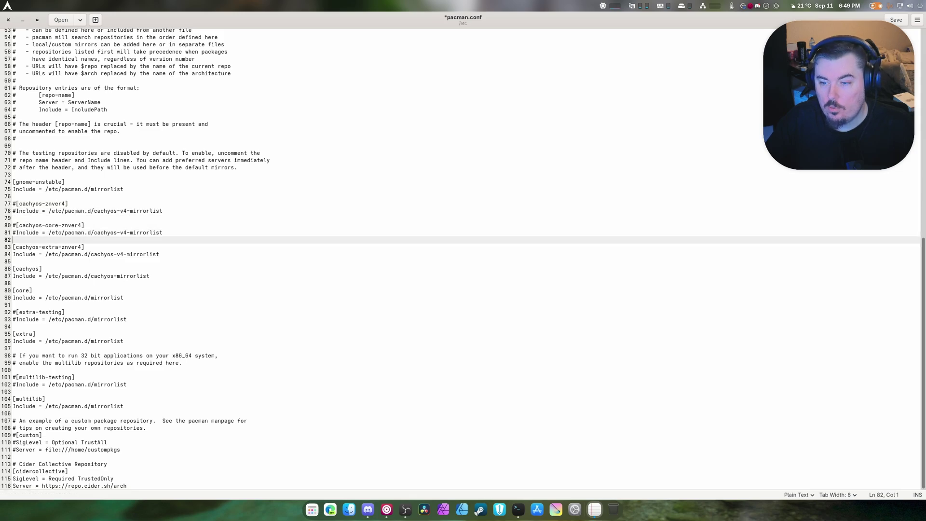
# Step: Comment out the cachyos-extra-znver4 and [cachyos] sections with #, then save pacman.conf
pyautogui.press('Down')
pyautogui.press('Home')
pyautogui.write('#')
pyautogui.press('Down')
pyautogui.press('Home')
pyautogui.write('#')
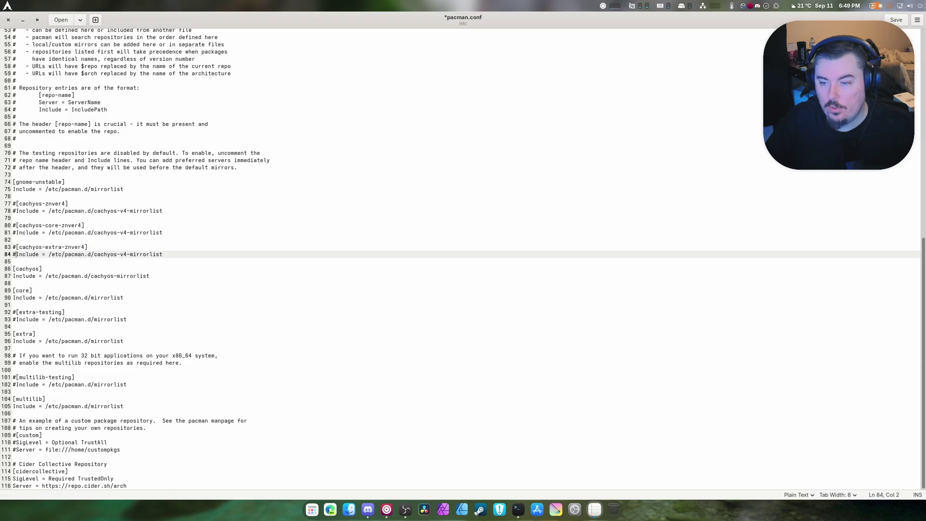
pyautogui.press('Down')
pyautogui.press('Down')
pyautogui.press('Home')
pyautogui.write('#')
pyautogui.press('Down')
pyautogui.press('Home')
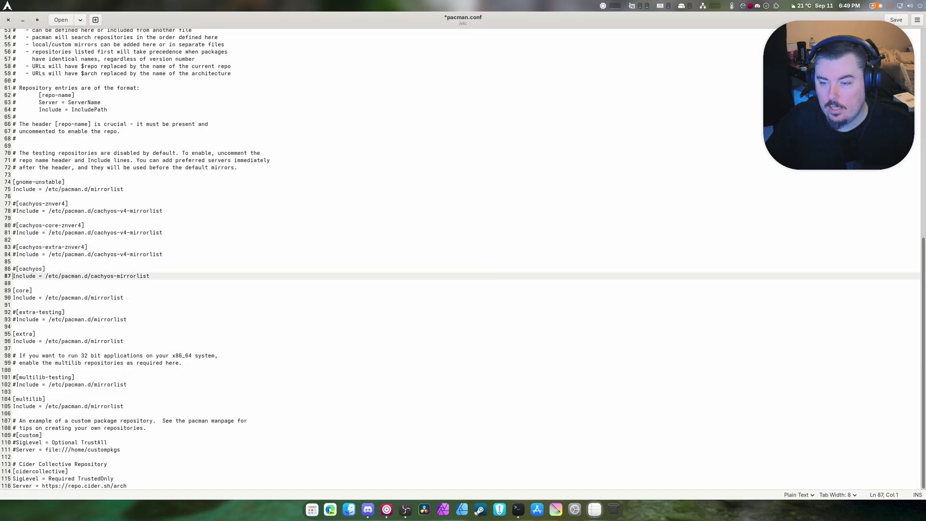
pyautogui.write('#')
pyautogui.press('Down')
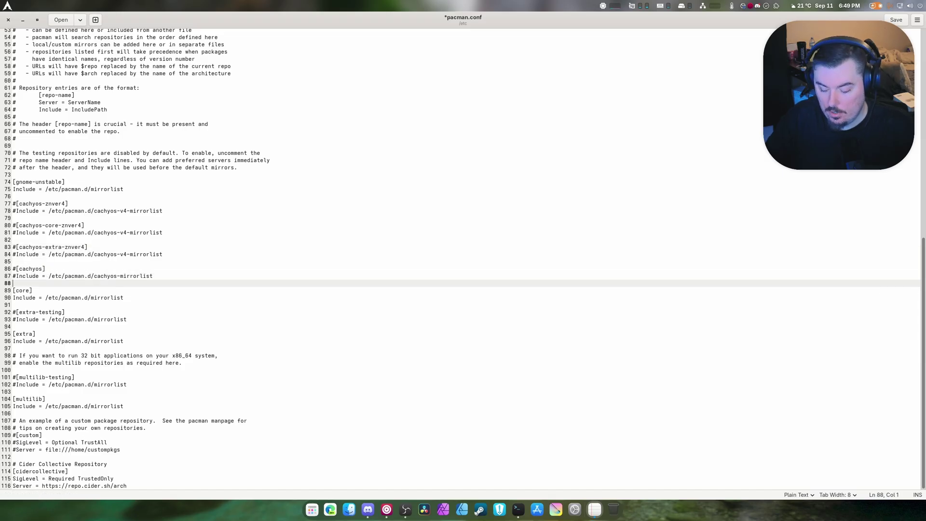
pyautogui.hotkey('ctrl', 's')
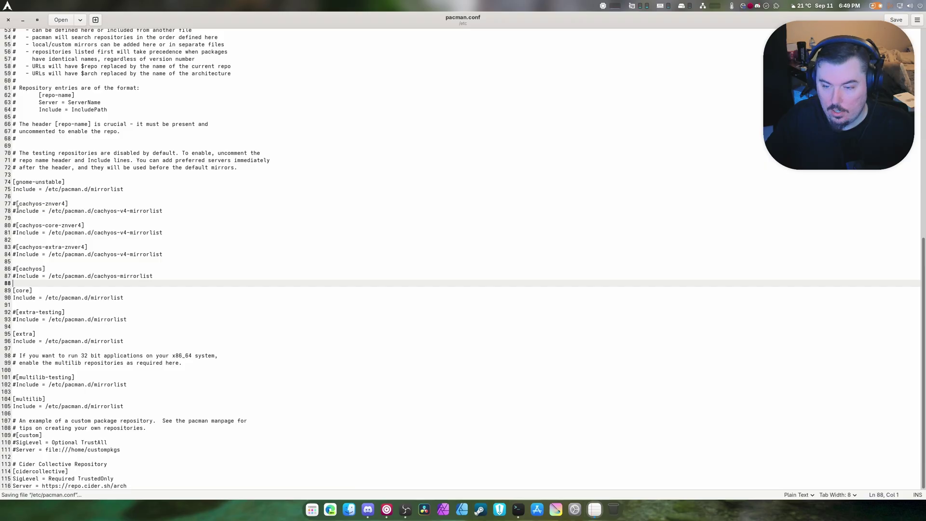
# Step: Close gedit and clear the terminal
pyautogui.click(8, 19)
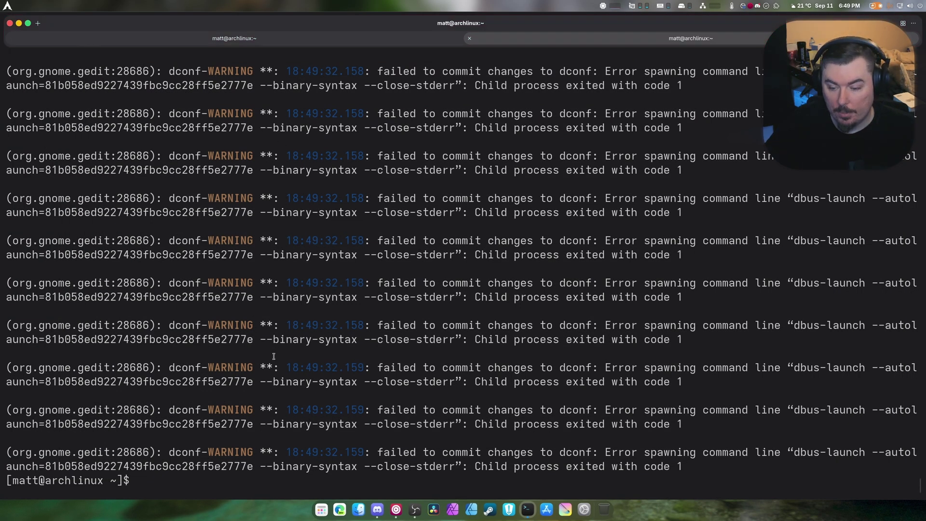
pyautogui.write('clear')
pyautogui.press('Return')
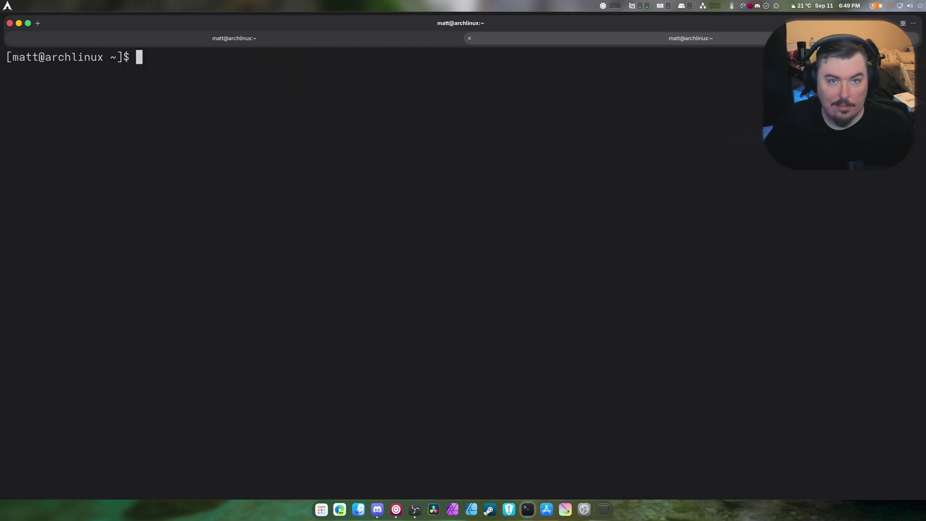
# Step: Run sudo pacman -Syu, accepting the gnome-mimeapps replacement and proceeding with installation
pyautogui.write('s')
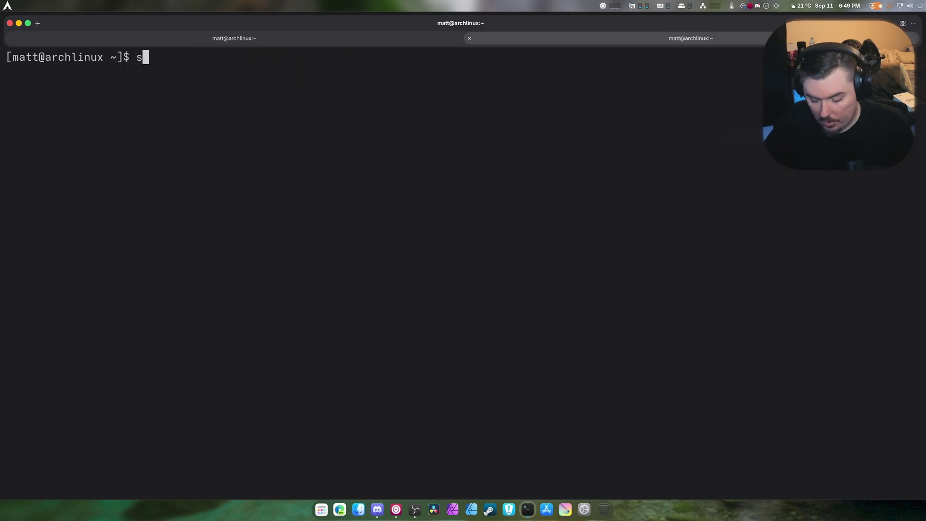
pyautogui.write('udo pacman ')
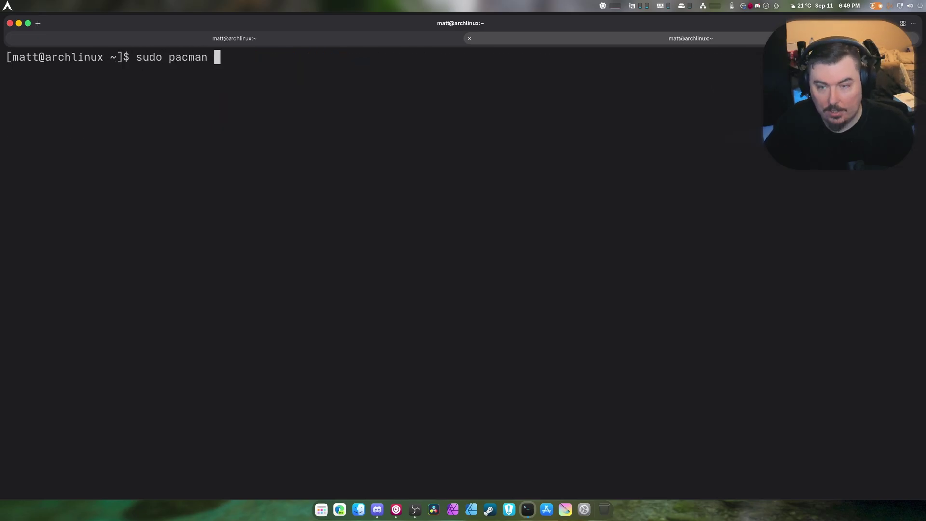
pyautogui.write('-Syu')
pyautogui.press('Return')
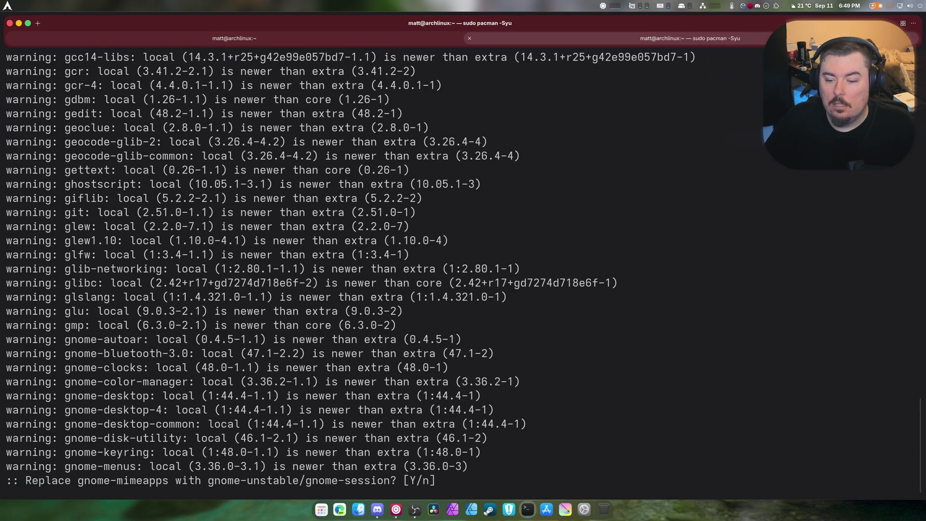
pyautogui.press('Return')
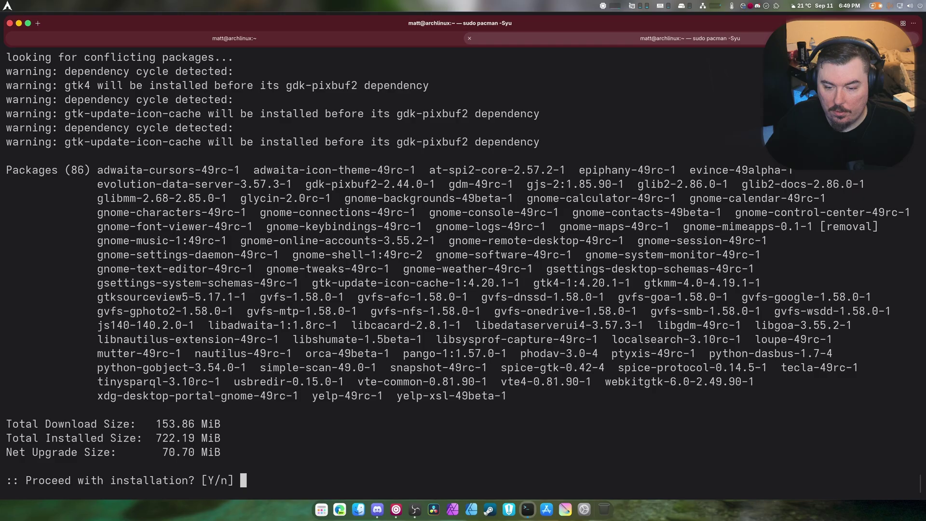
pyautogui.write('y')
pyautogui.press('Return')
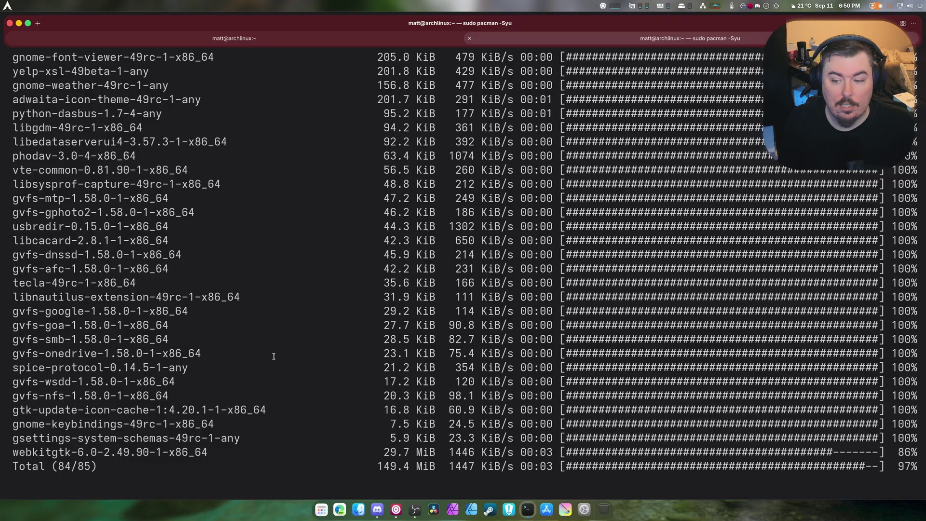
# Step: Scroll through the pacman -Syu output to review the warnings and upgraded package list
pyautogui.scroll(15, 299, 376)
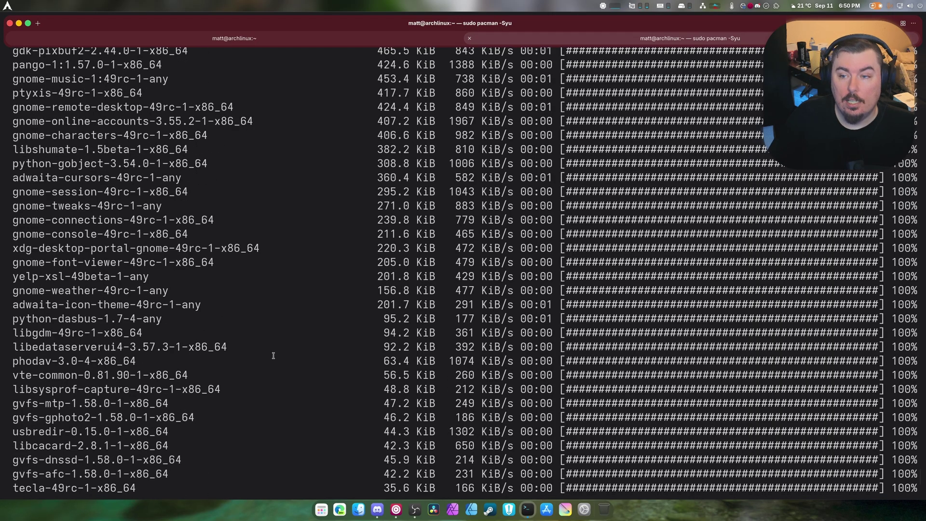
pyautogui.scroll(8, 315, 388)
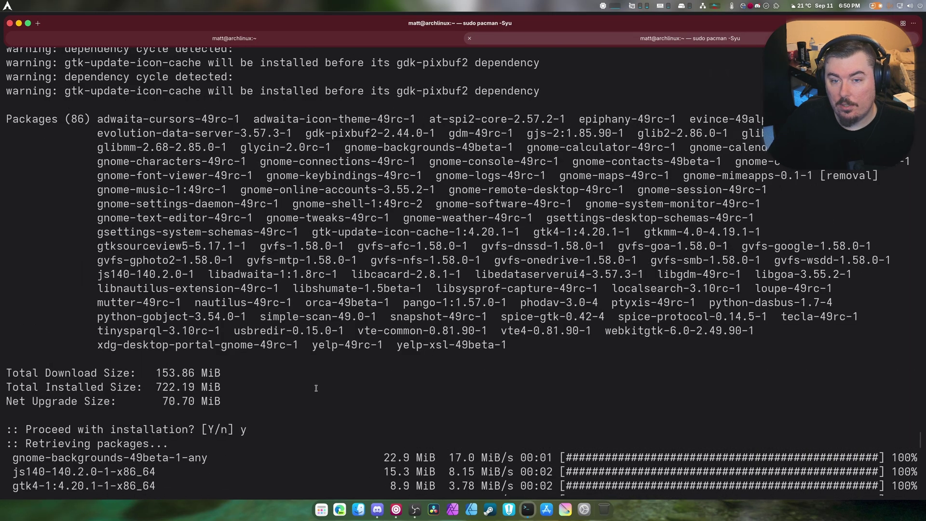
pyautogui.scroll(2, 220, 311)
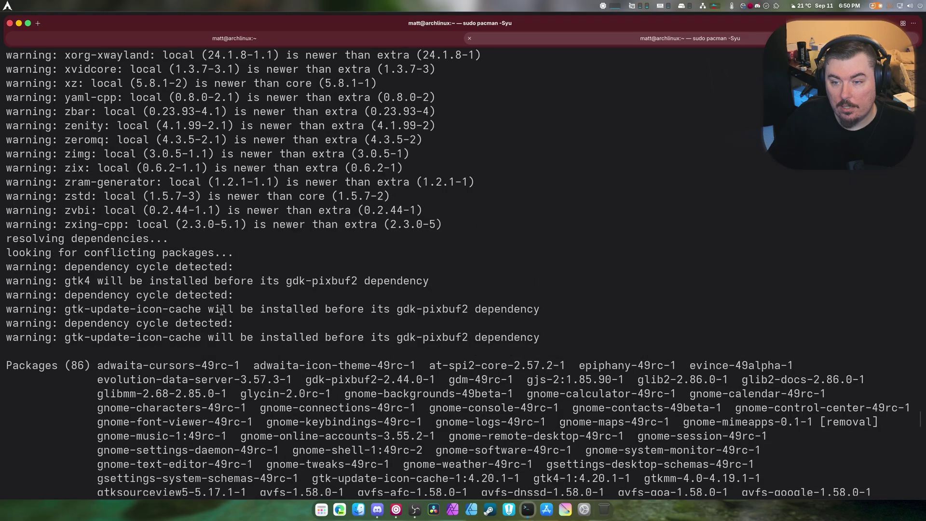
pyautogui.scroll(20, 220, 312)
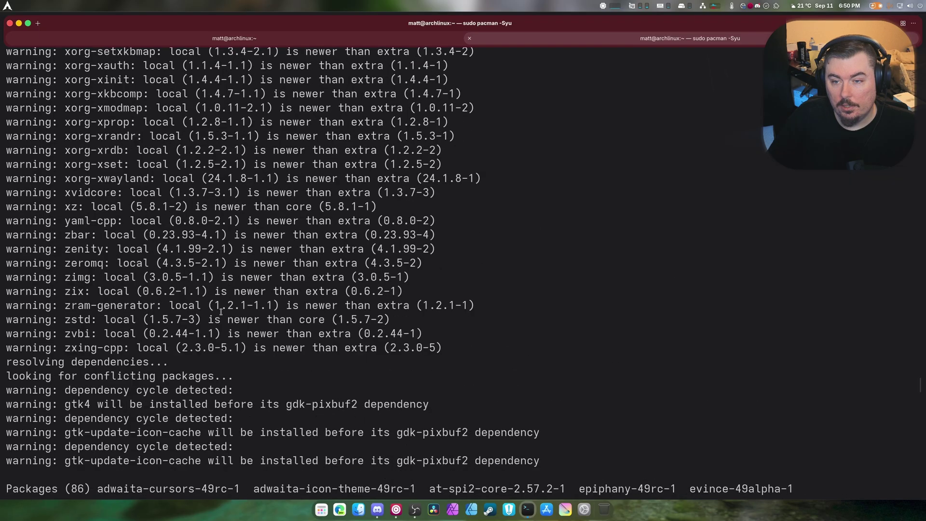
pyautogui.scroll(20, 217, 310)
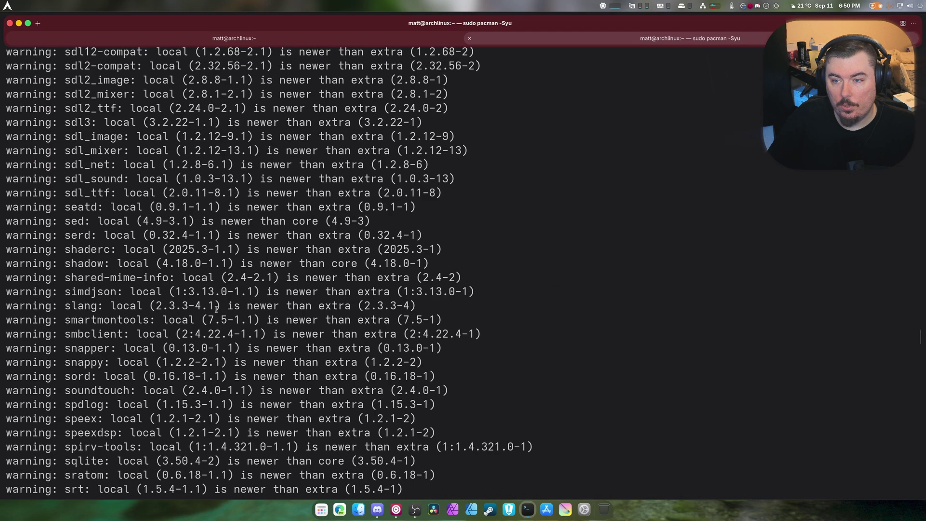
pyautogui.scroll(-7, 314, 202)
pyautogui.scroll(-20, 314, 203)
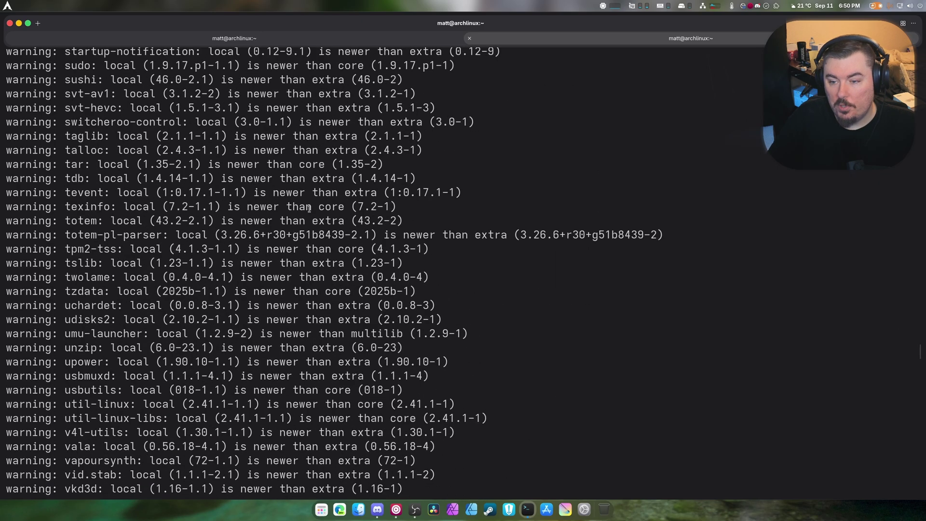
pyautogui.scroll(-3, 309, 208)
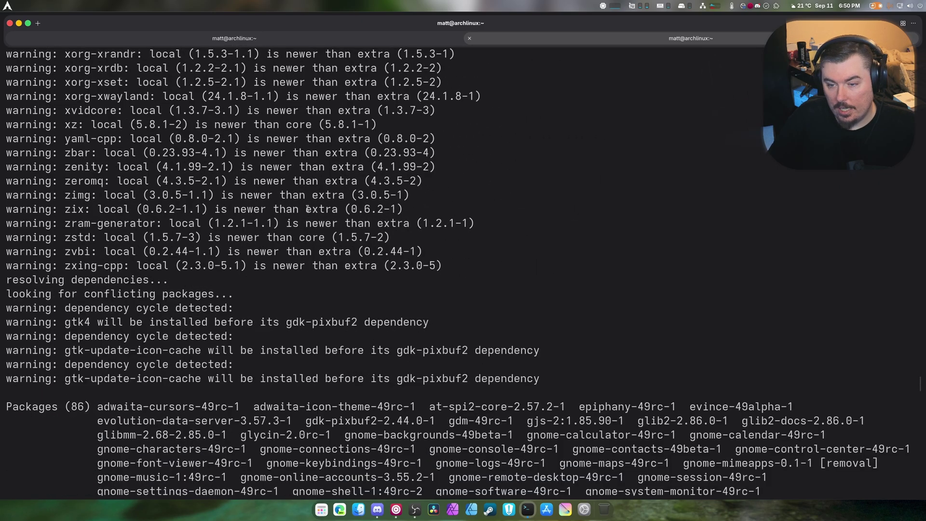
pyautogui.scroll(-11, 316, 220)
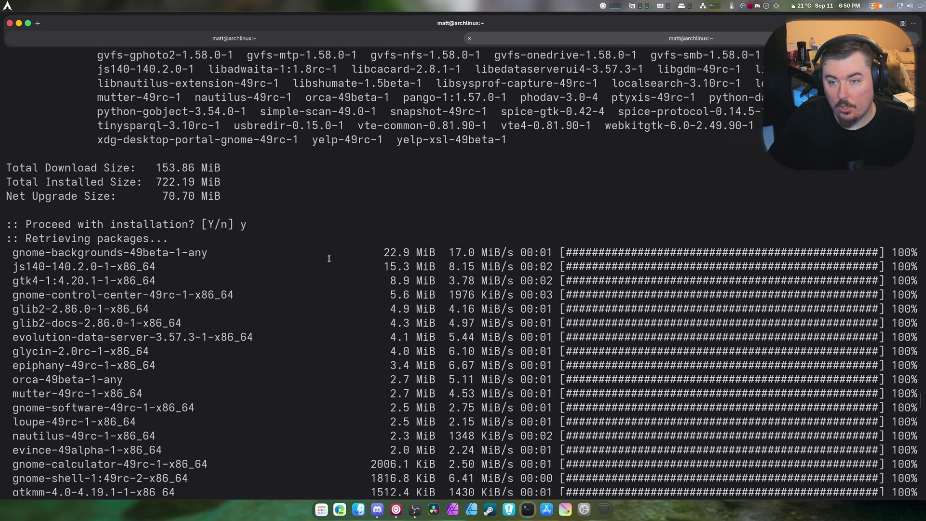
pyautogui.scroll(6, 329, 258)
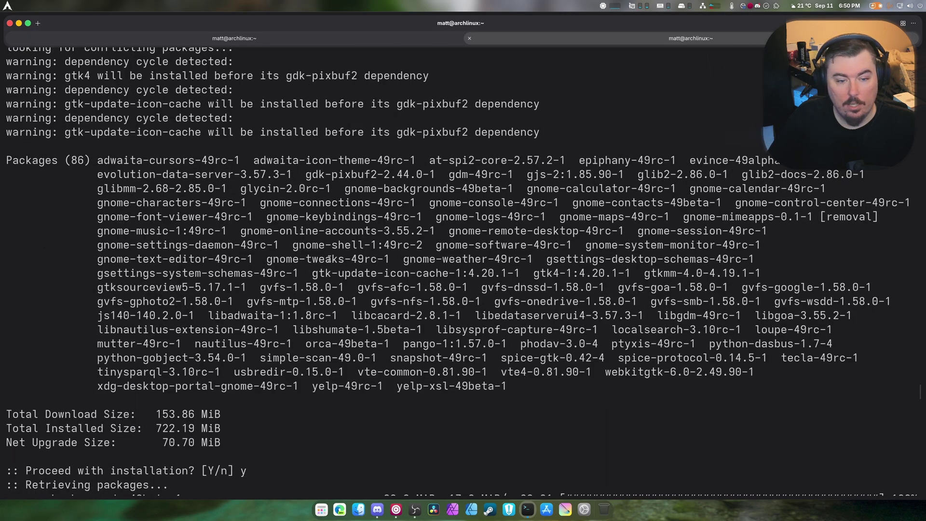
pyautogui.scroll(-1, 328, 259)
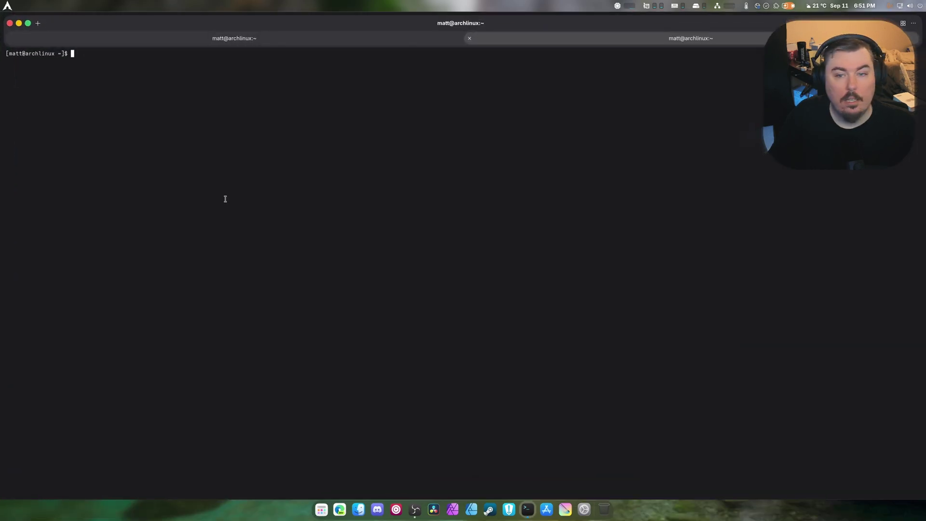
# Step: Install fastfetch with sudo pacman -S fastfetch, entering the password and confirming
pyautogui.write('fas')
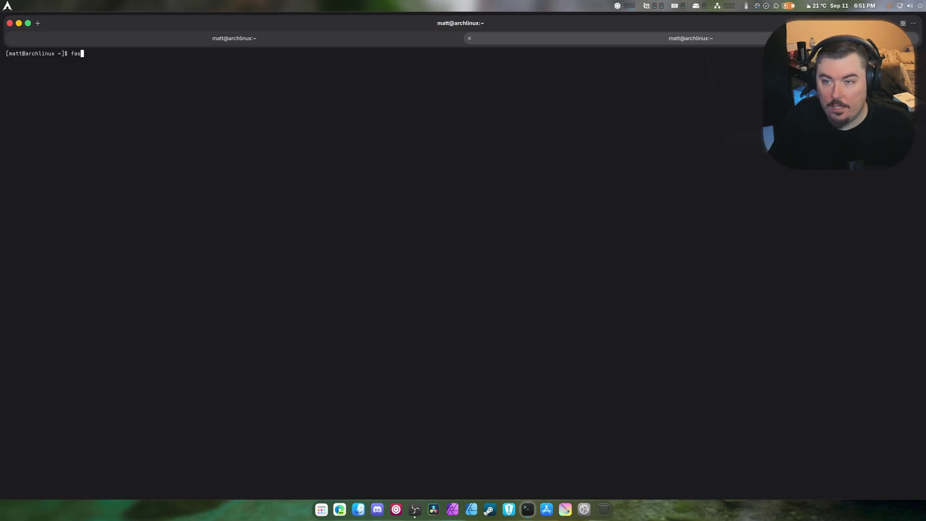
pyautogui.write('t')
pyautogui.press('BackSpace')
pyautogui.press('BackSpace')
pyautogui.press('BackSpace')
pyautogui.press('BackSpace')
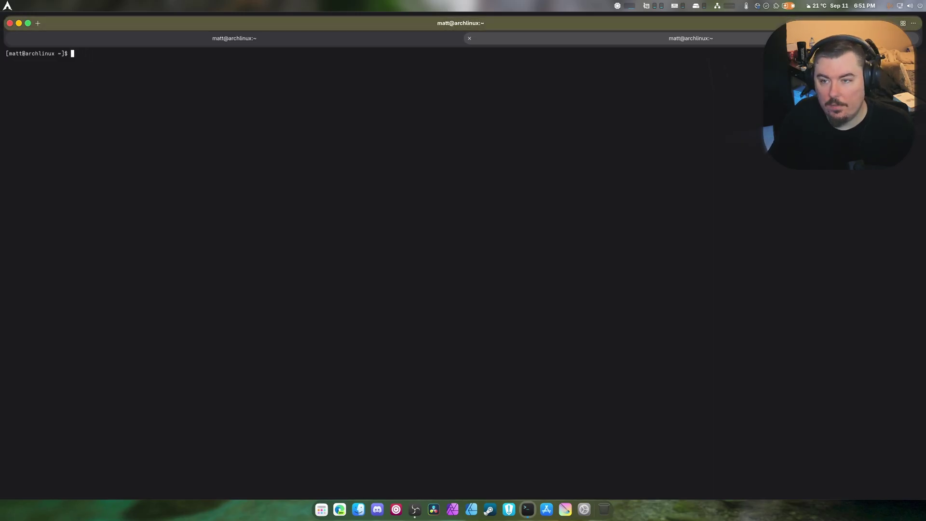
pyautogui.write('sudo pacman ')
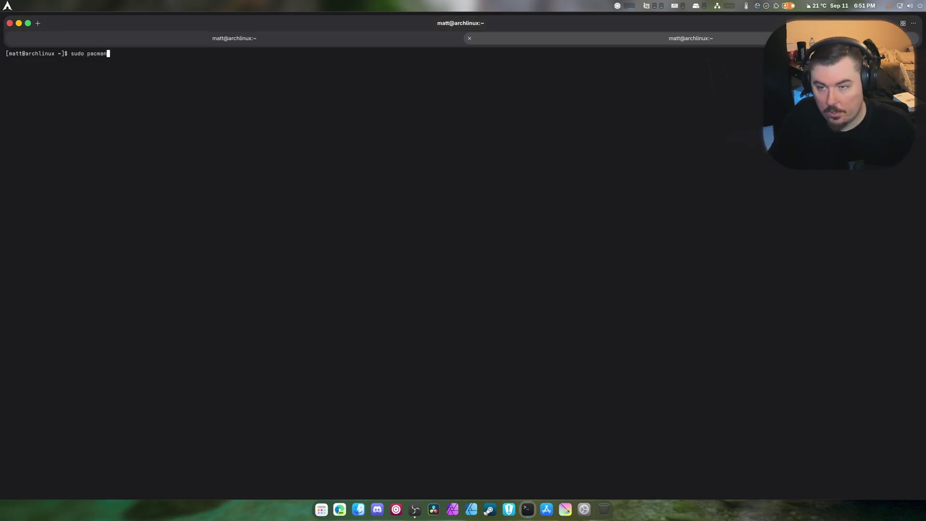
pyautogui.write('-S f')
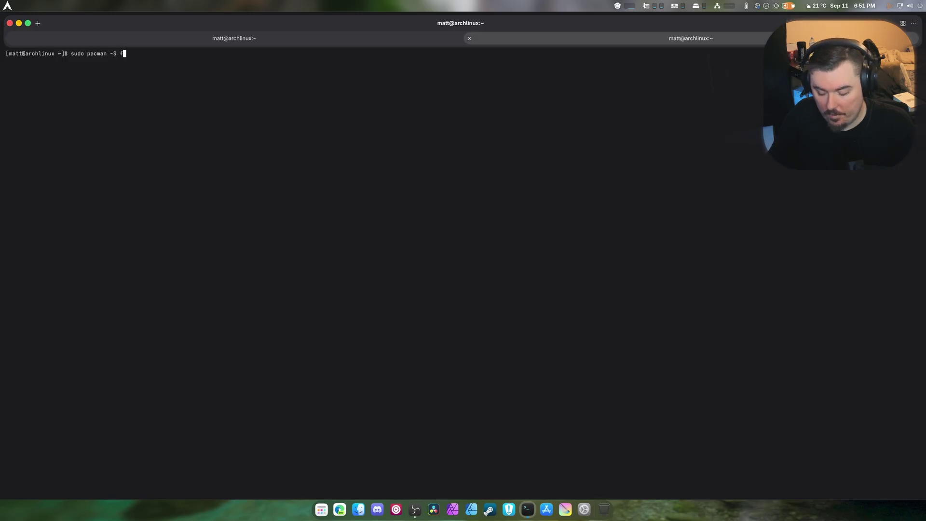
pyautogui.write('astfetch')
pyautogui.press('Return')
pyautogui.press('Return')
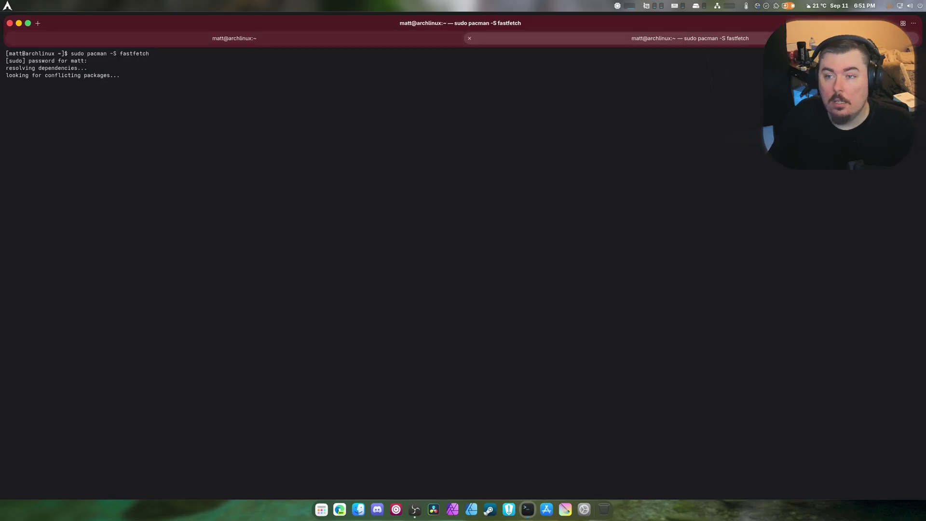
pyautogui.write('y')
pyautogui.press('Return')
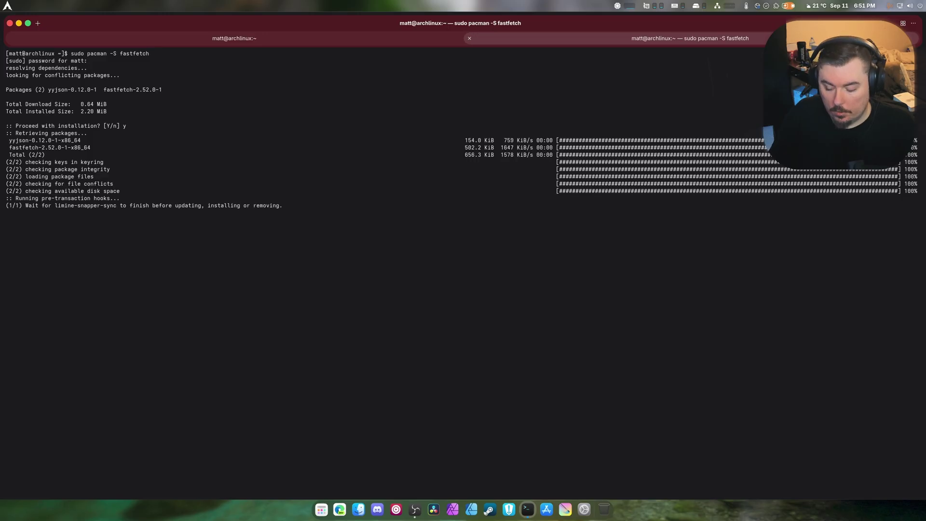
# Step: Enlarge the terminal font and run fastfetch, showing GNOME 49.rc and Ptyxis 49.rc
pyautogui.hotkey('ctrl', '+')
pyautogui.hotkey('ctrl', '+')
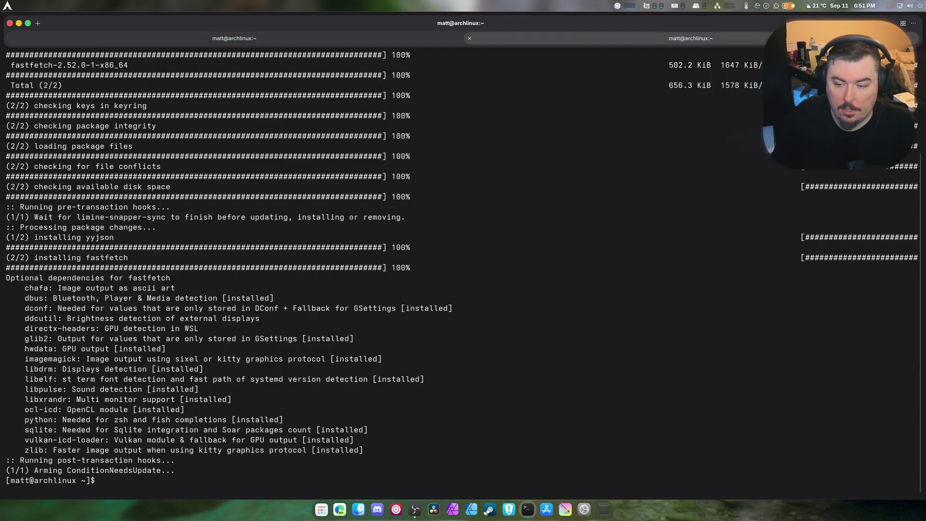
pyautogui.write('fastfetch')
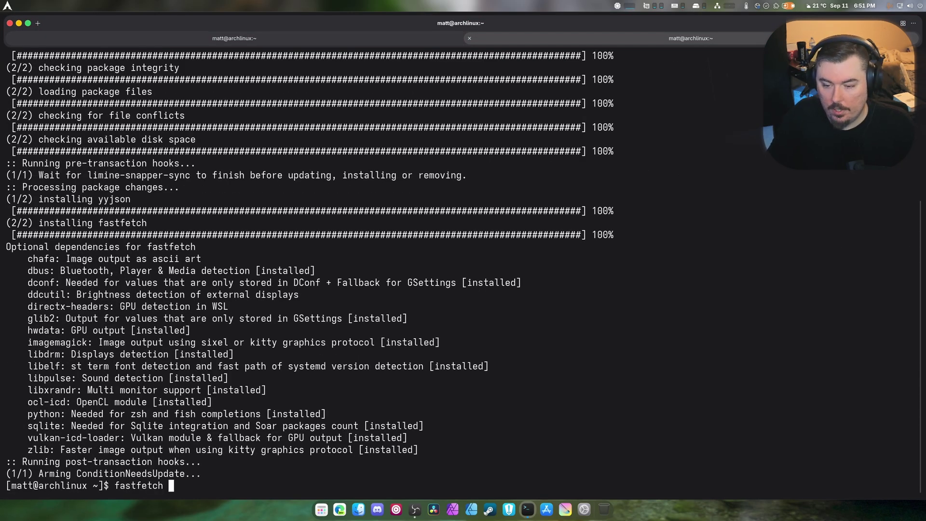
pyautogui.press('Return')
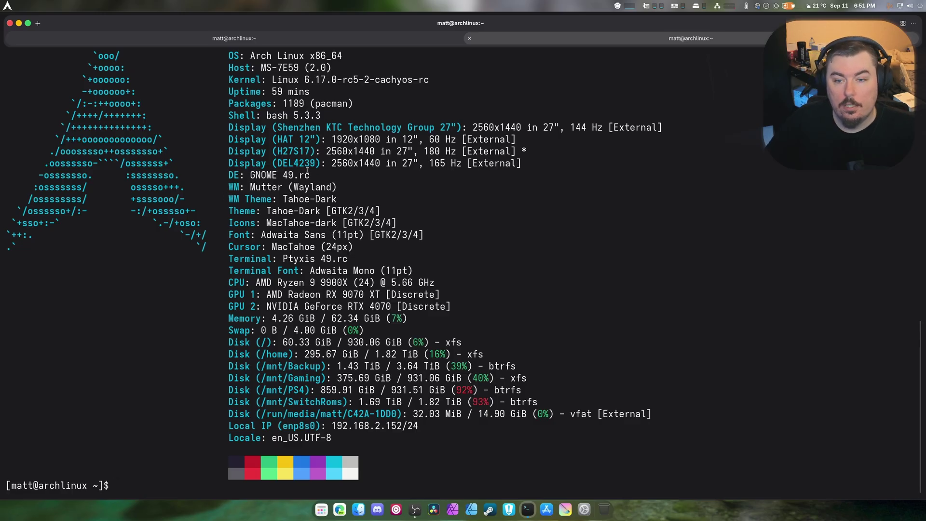
pyautogui.scroll(1, 335, 214)
pyautogui.scroll(-1, 336, 220)
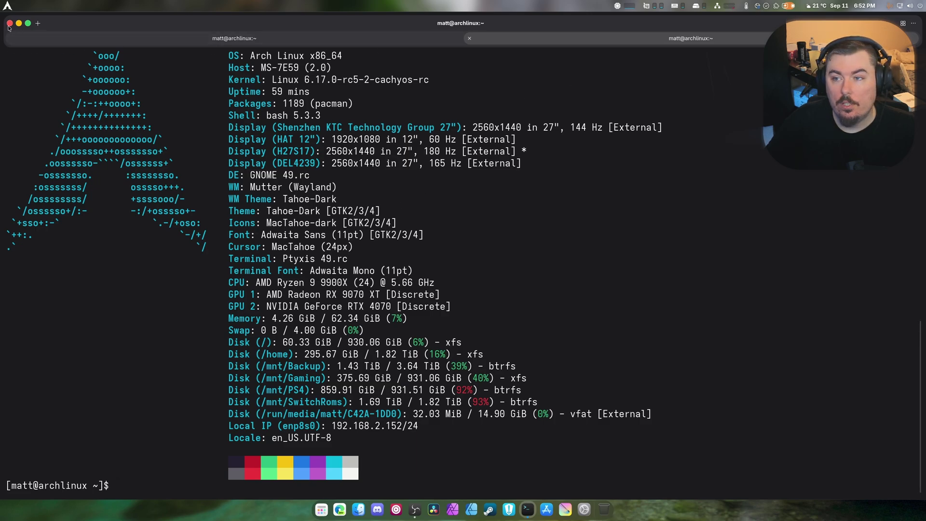
# Step: Restore and hide the terminal, then open and close the GPU stats and quick settings panels
pyautogui.doubleClick(664, 39)
pyautogui.press('super+h')
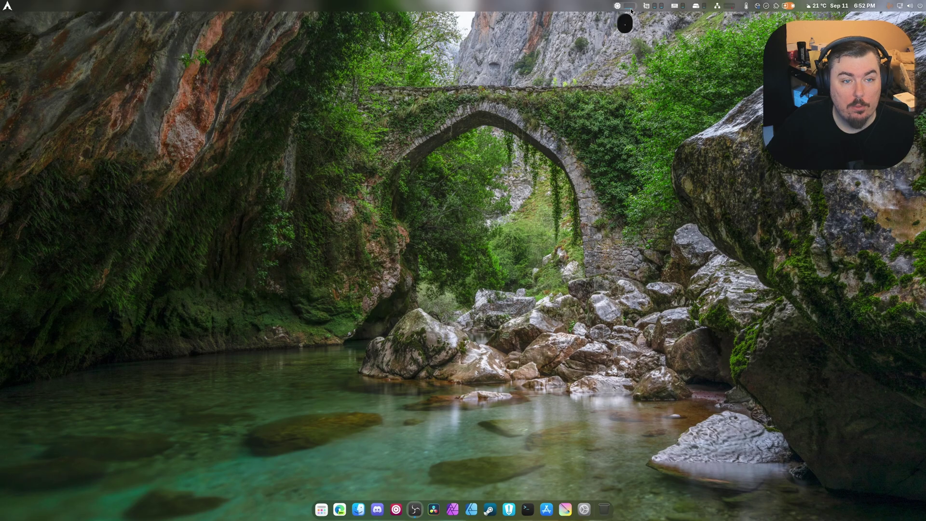
pyautogui.click(645, 6)
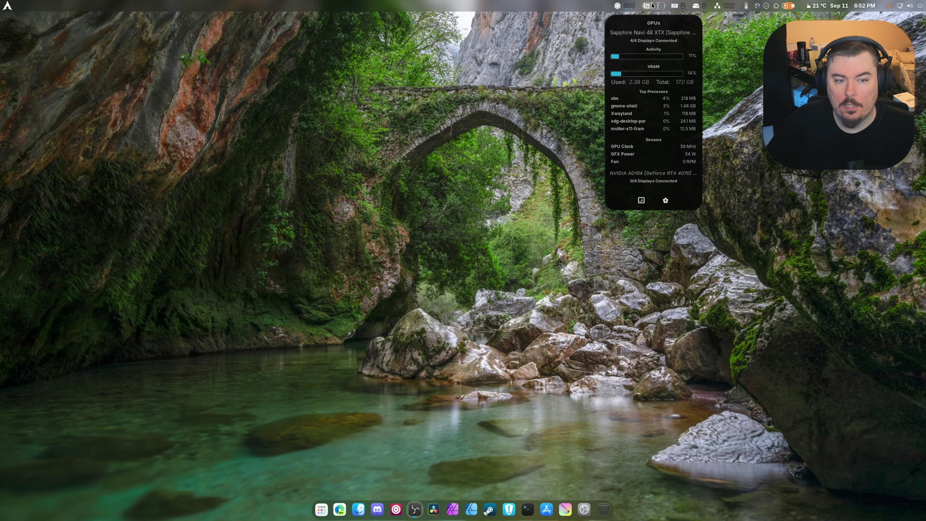
pyautogui.click(652, 6)
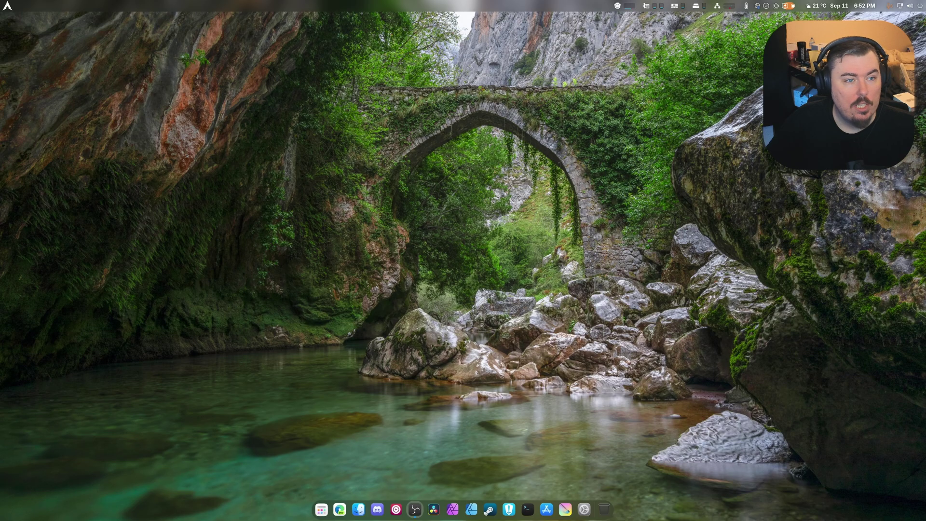
pyautogui.click(905, 6)
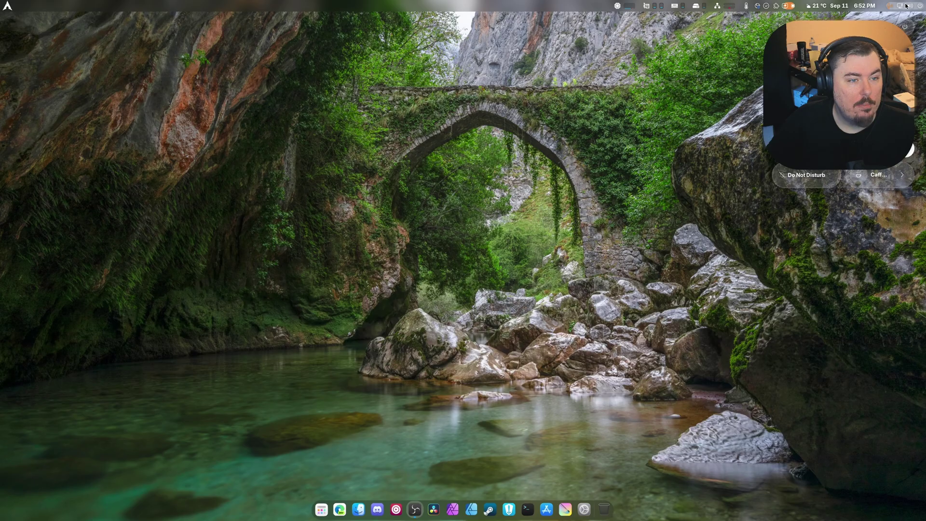
pyautogui.click(905, 6)
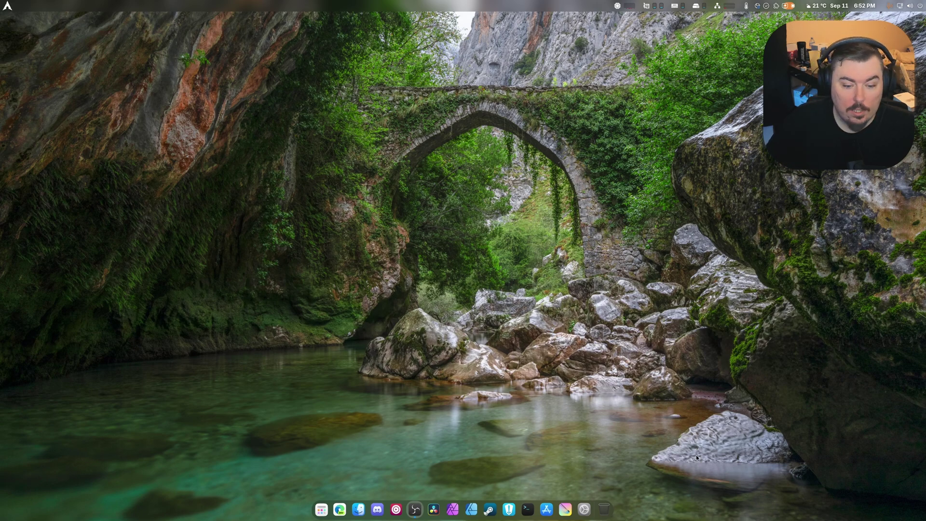
# Step: Open Settings maximized and select the Shenzhen KTC 27" display under Displays
pyautogui.click(583, 509)
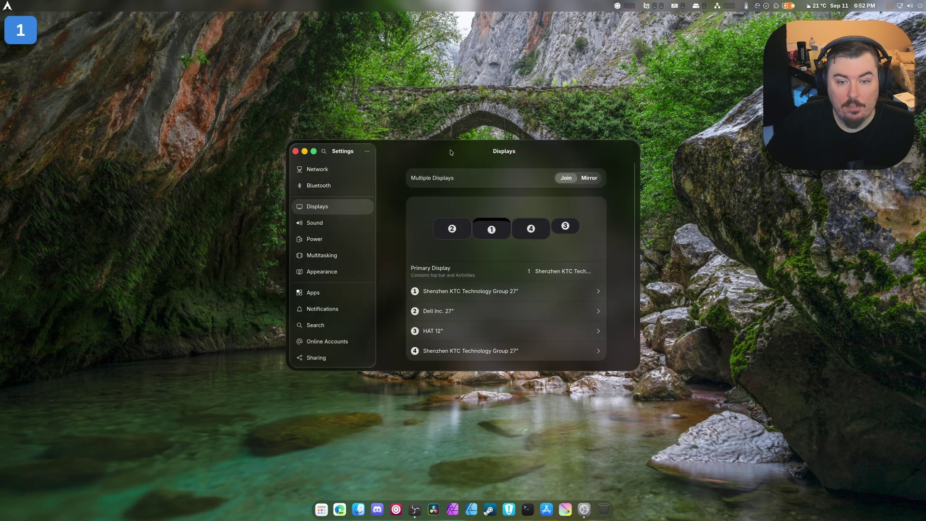
pyautogui.doubleClick(451, 152)
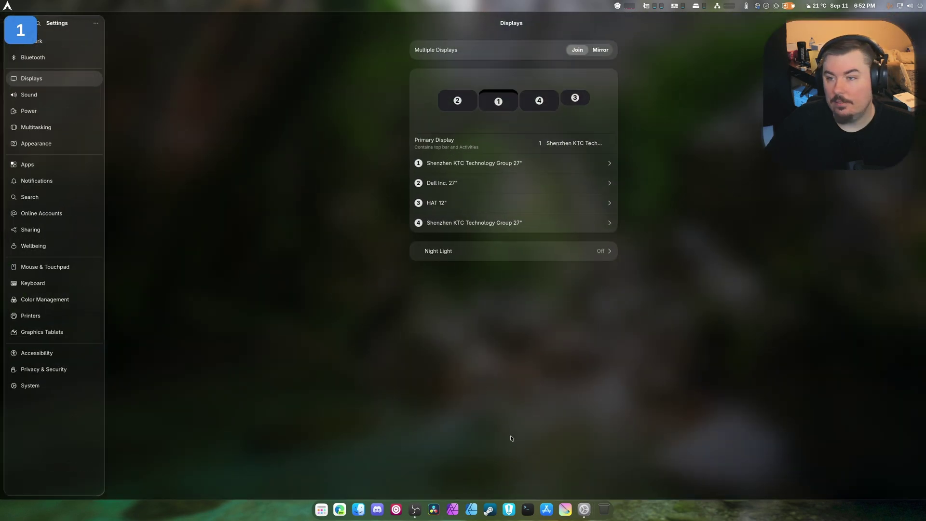
pyautogui.click(616, 163)
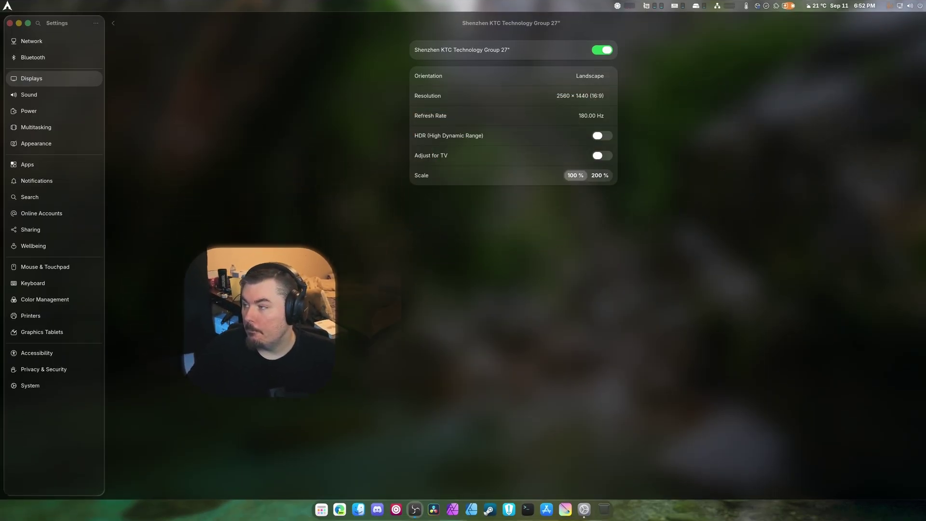
# Step: Switch between the quick settings and calendar/notifications panels, then close quick settings
pyautogui.click(909, 5)
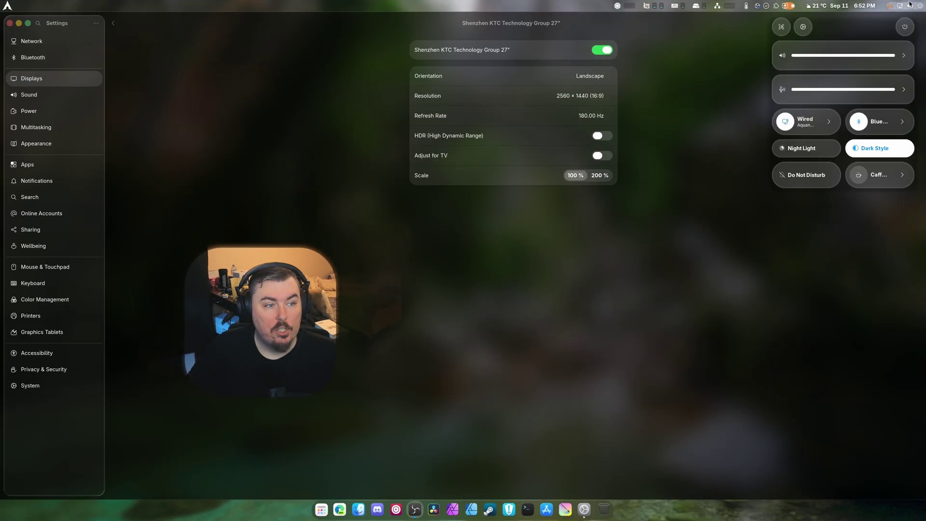
pyautogui.press('super+v')
pyautogui.press('super+s')
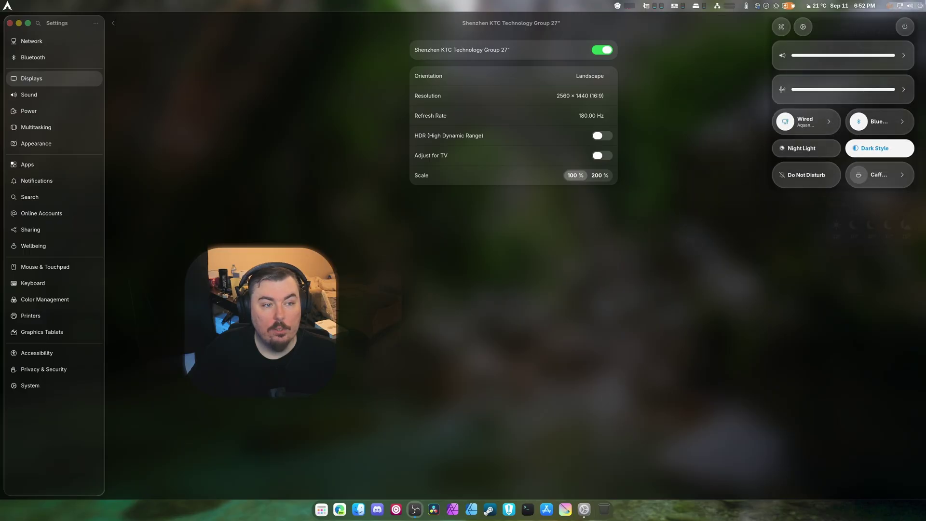
pyautogui.press('super+v')
pyautogui.click(901, 3)
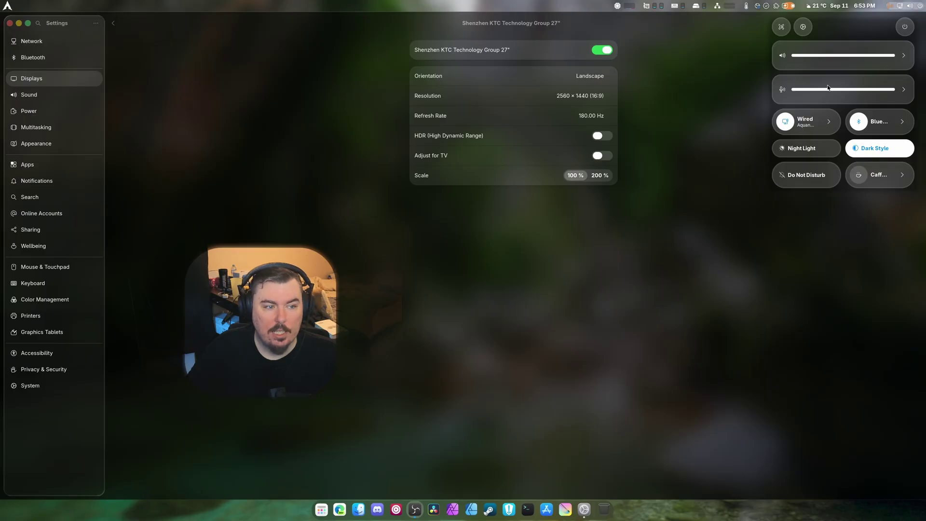
pyautogui.click(718, 244)
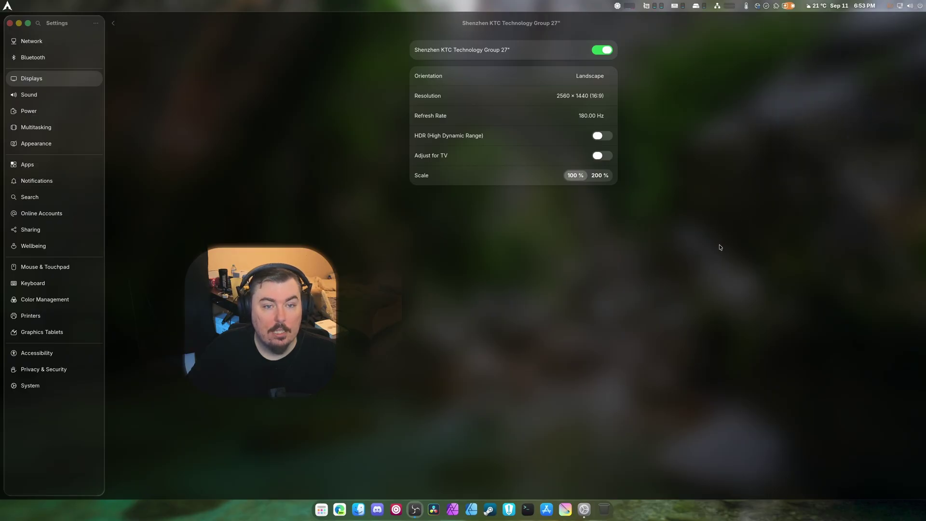
# Step: Close the GNOME Settings window to leave the empty desktop
pyautogui.click(9, 23)
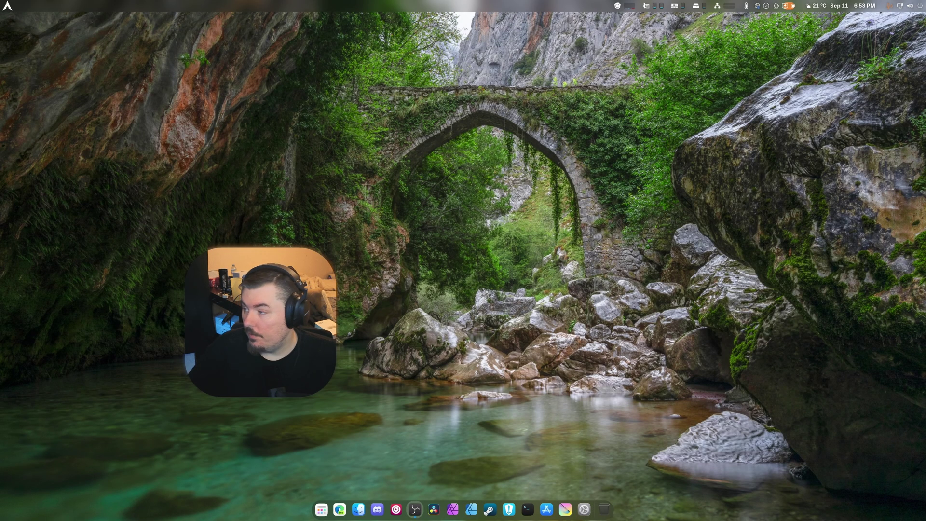